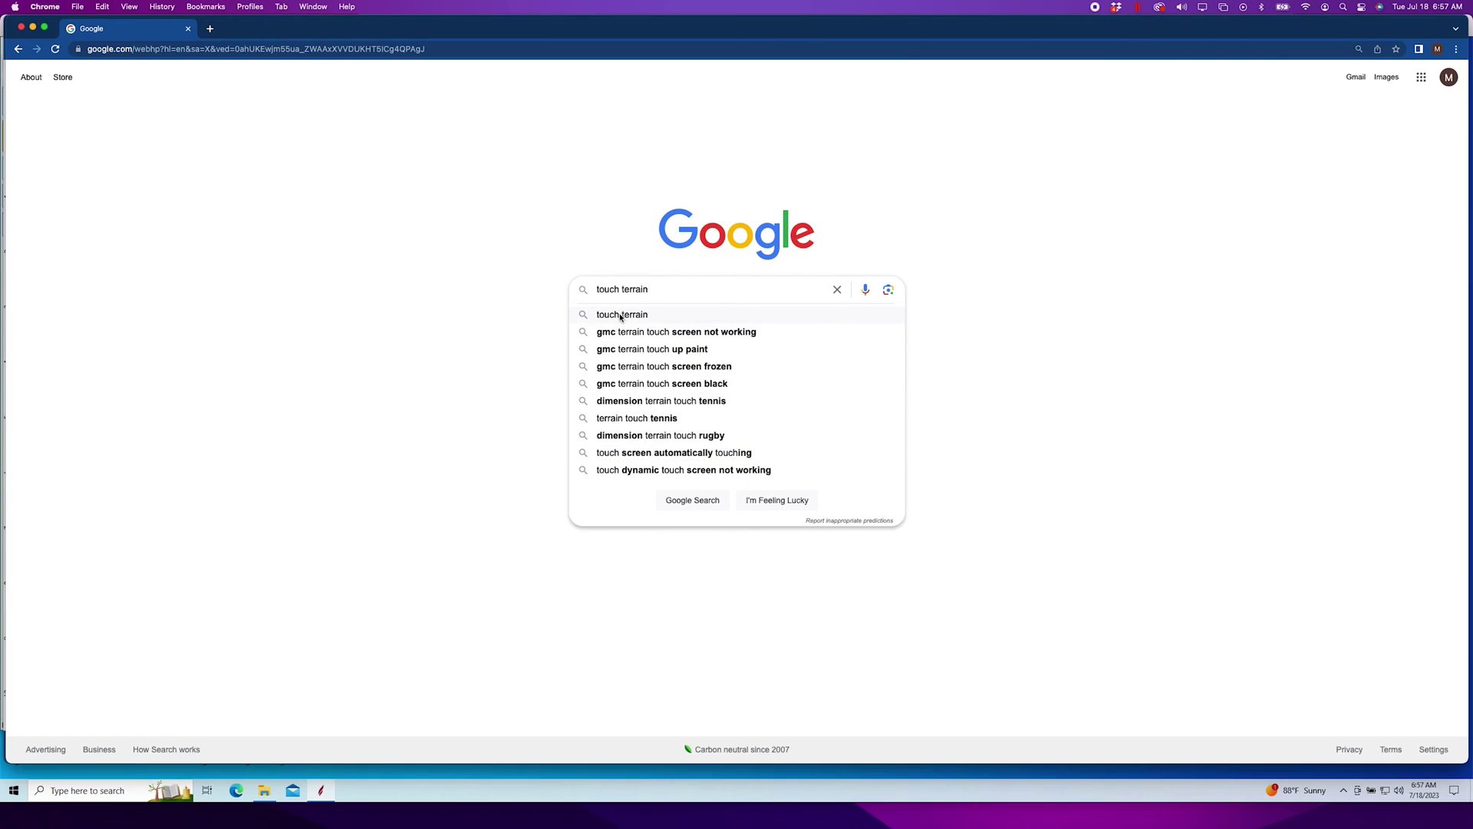
Open the TouchTerrain site from the 'touch terrain' Google results, reaching its welcome page
left_click(341, 204)
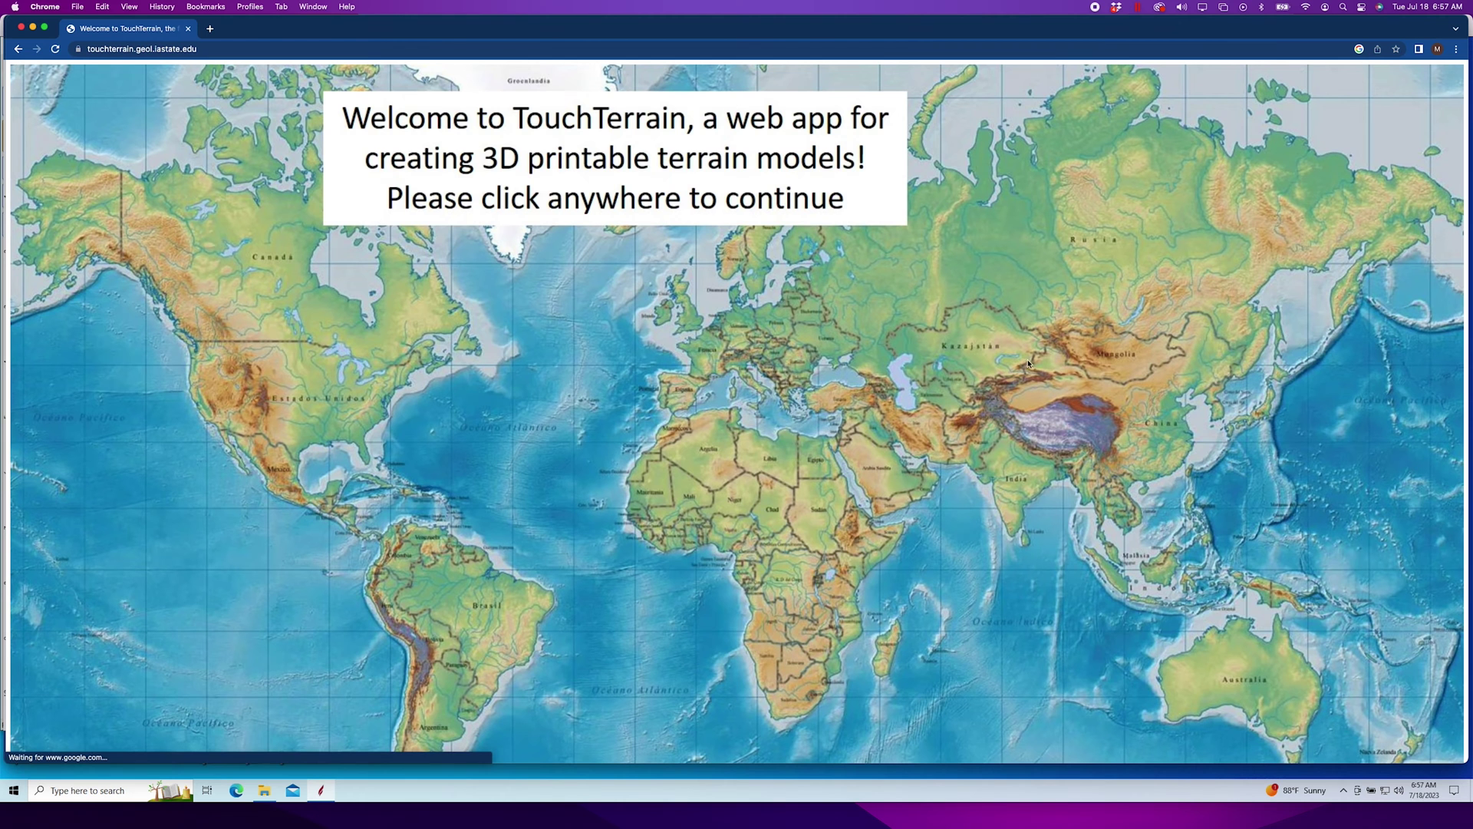
left_click(1136, 366)
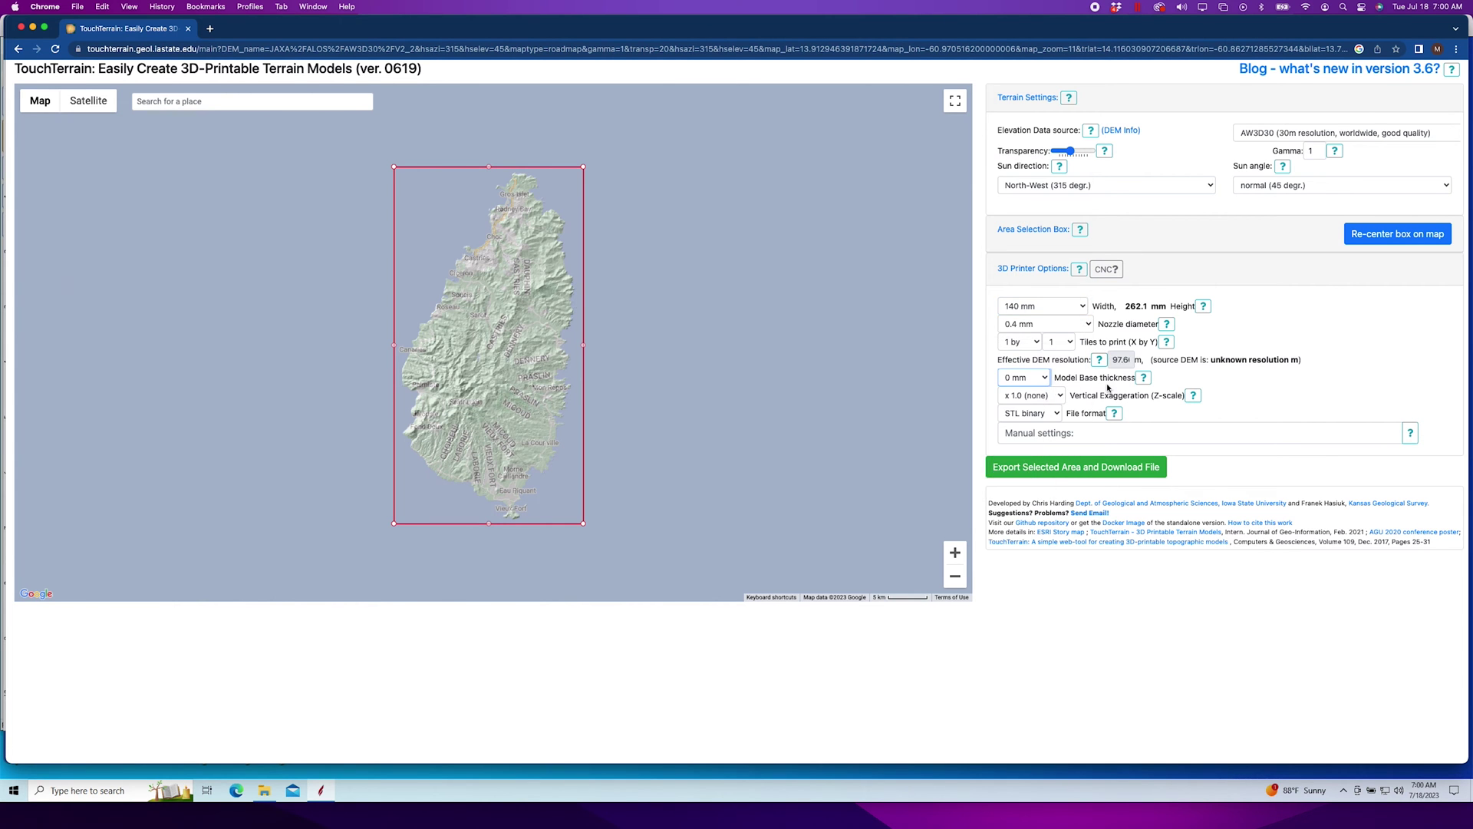
left_click(1098, 465)
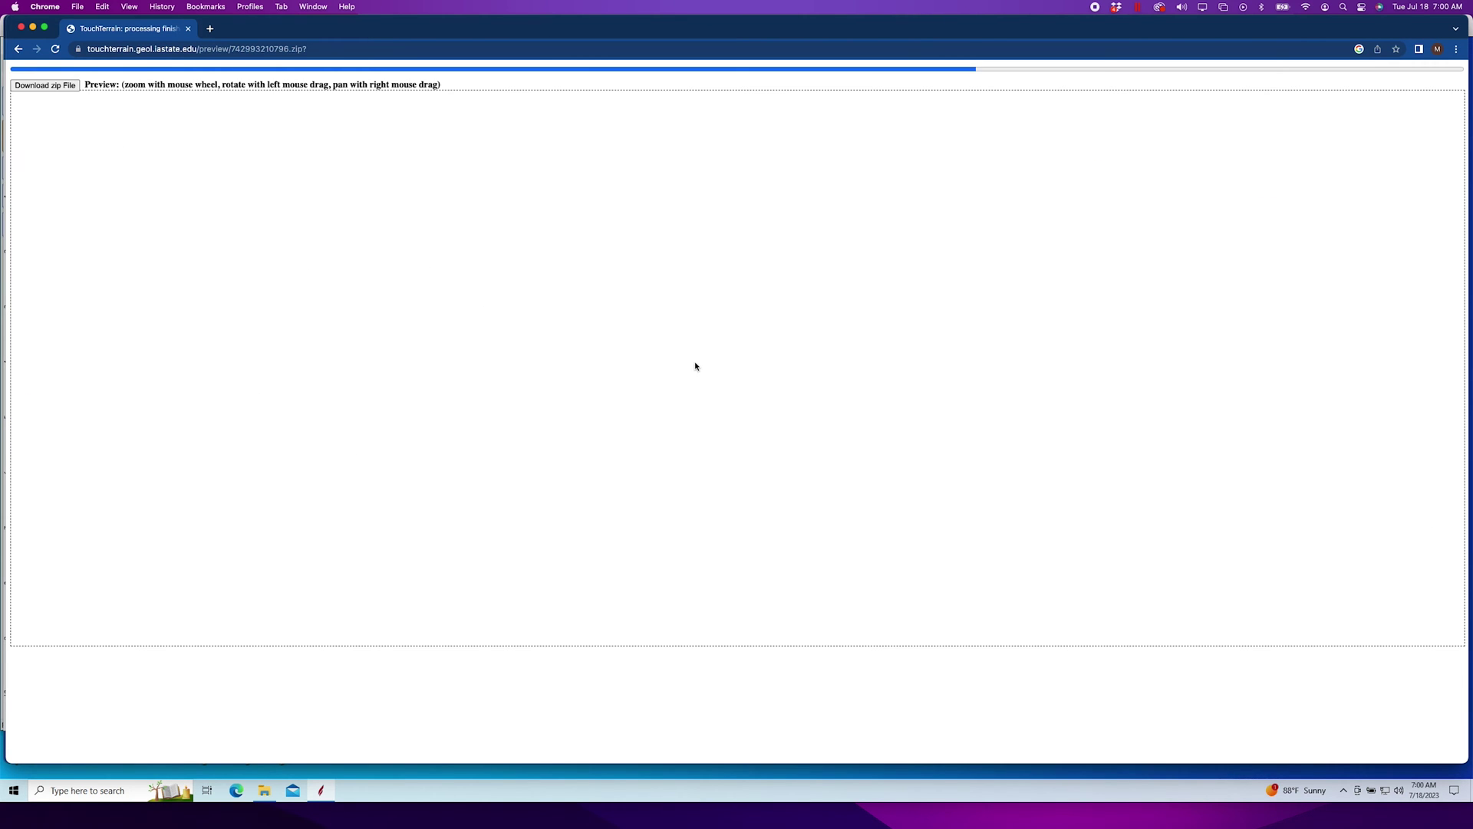
left_click_drag(696, 366, 730, 411)
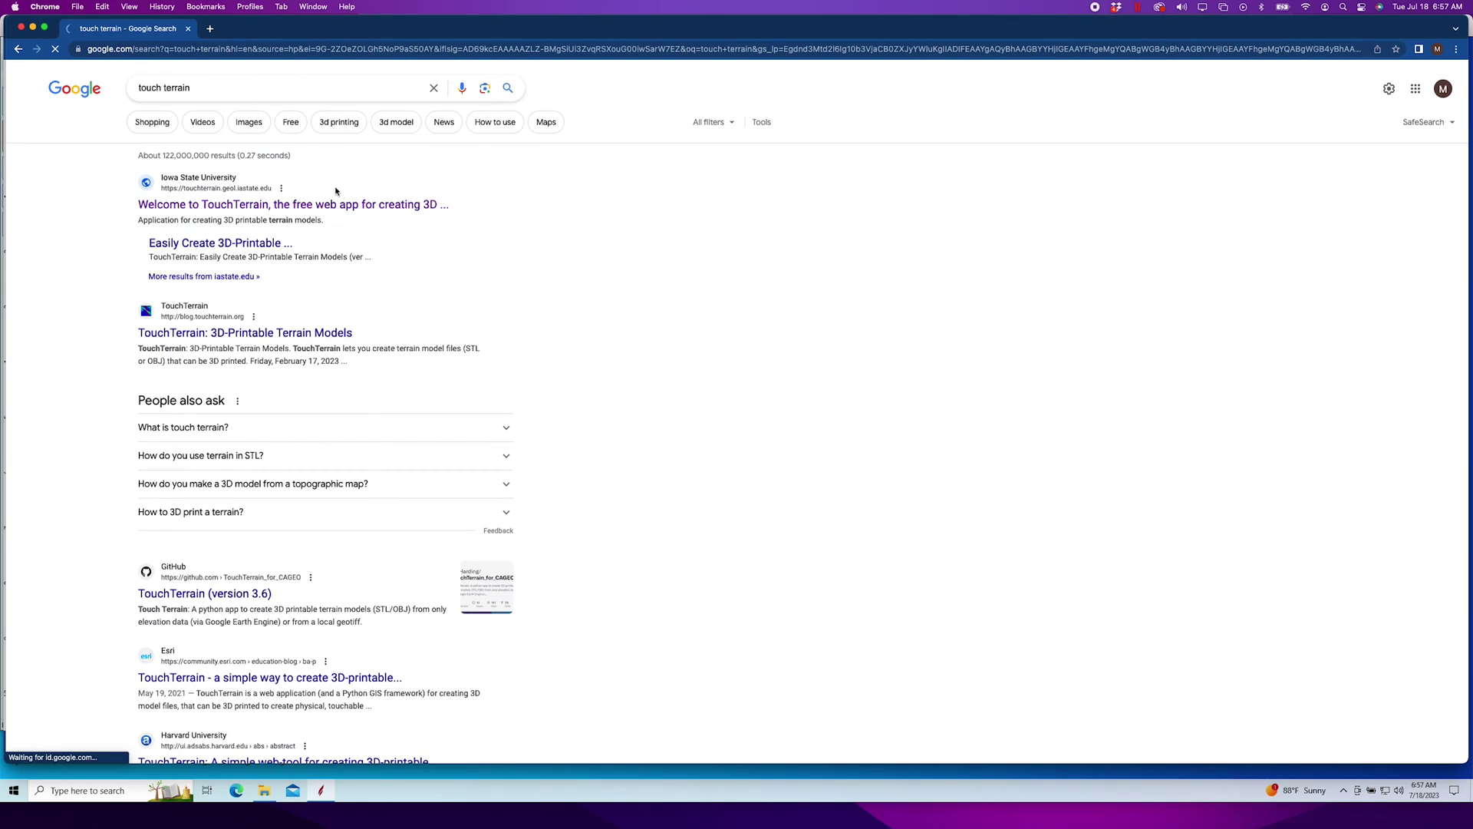
left_click(340, 205)
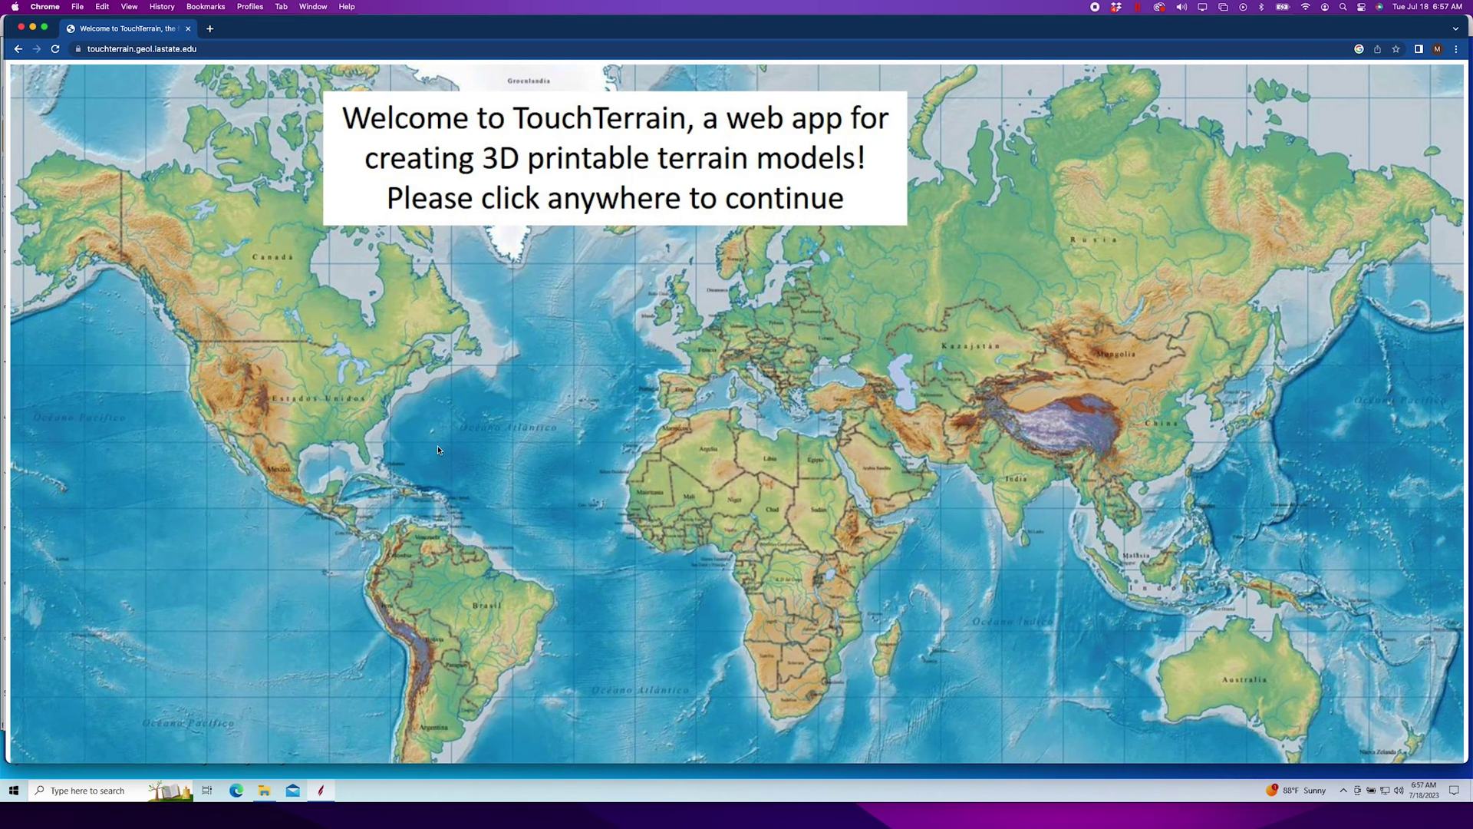
Search the TouchTerrain map for St. Lucia
left_click(386, 461)
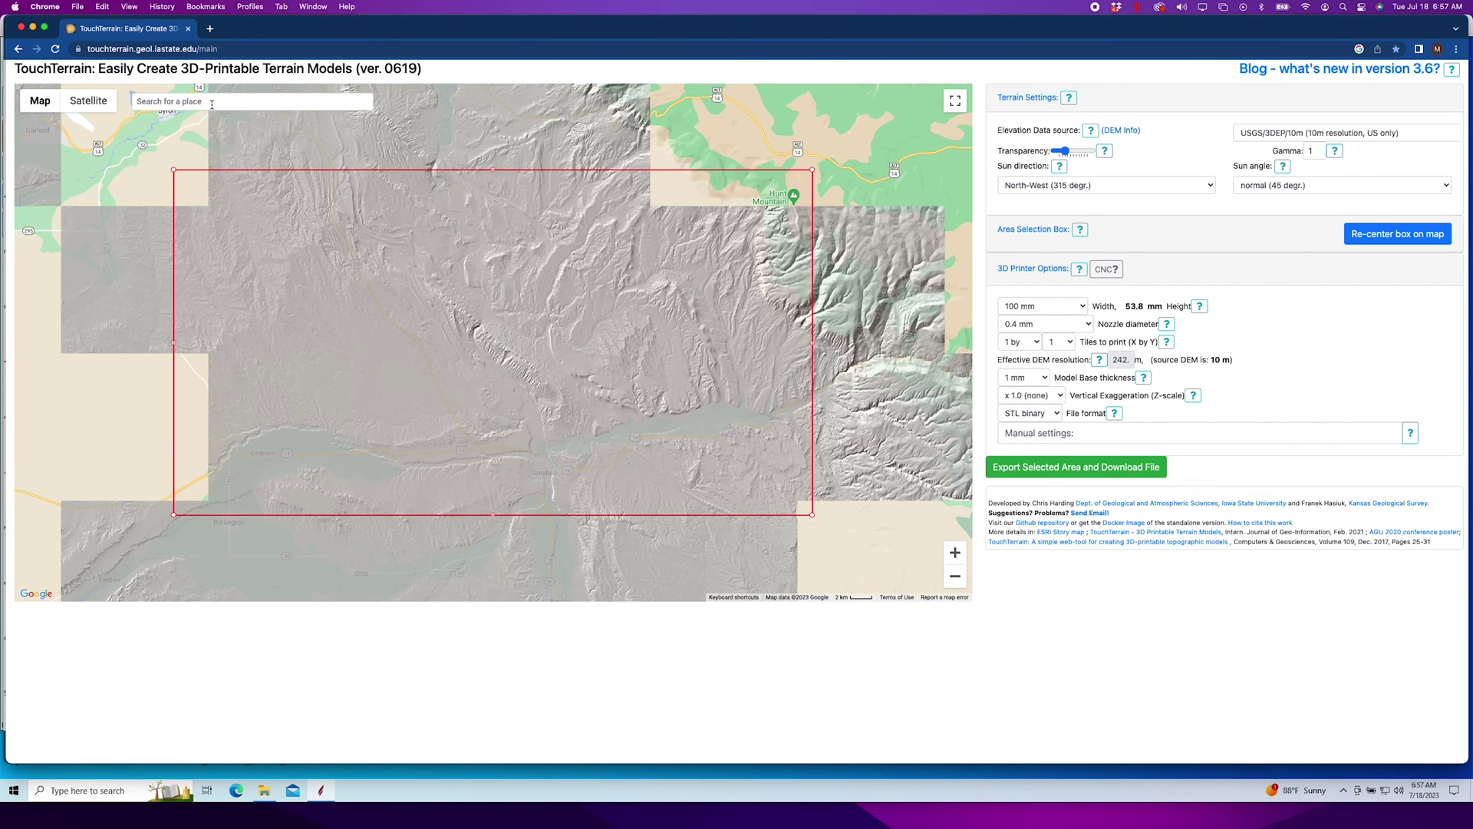
left_click(212, 102)
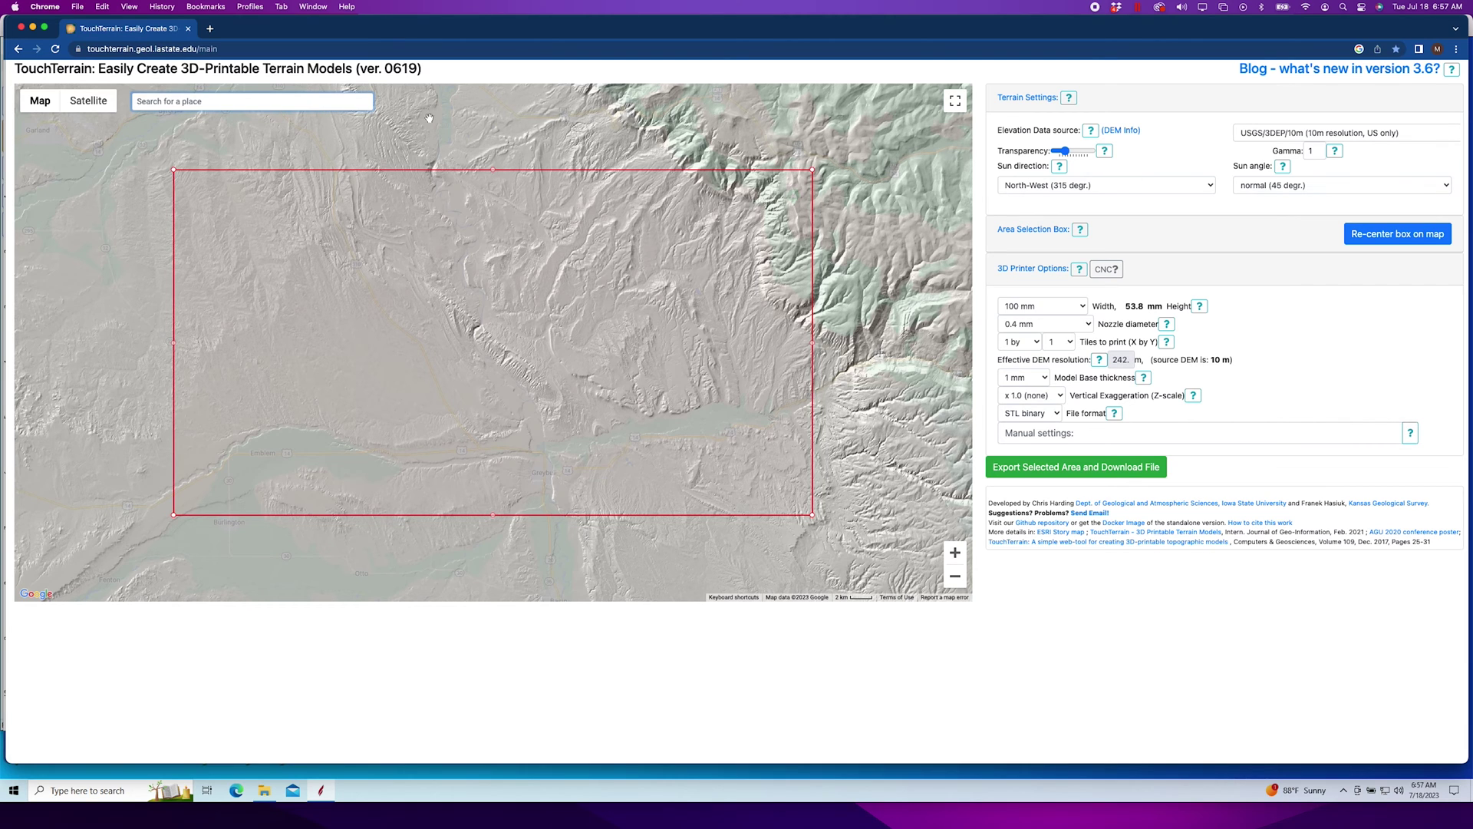
type("St. Lucia")
key("Return")
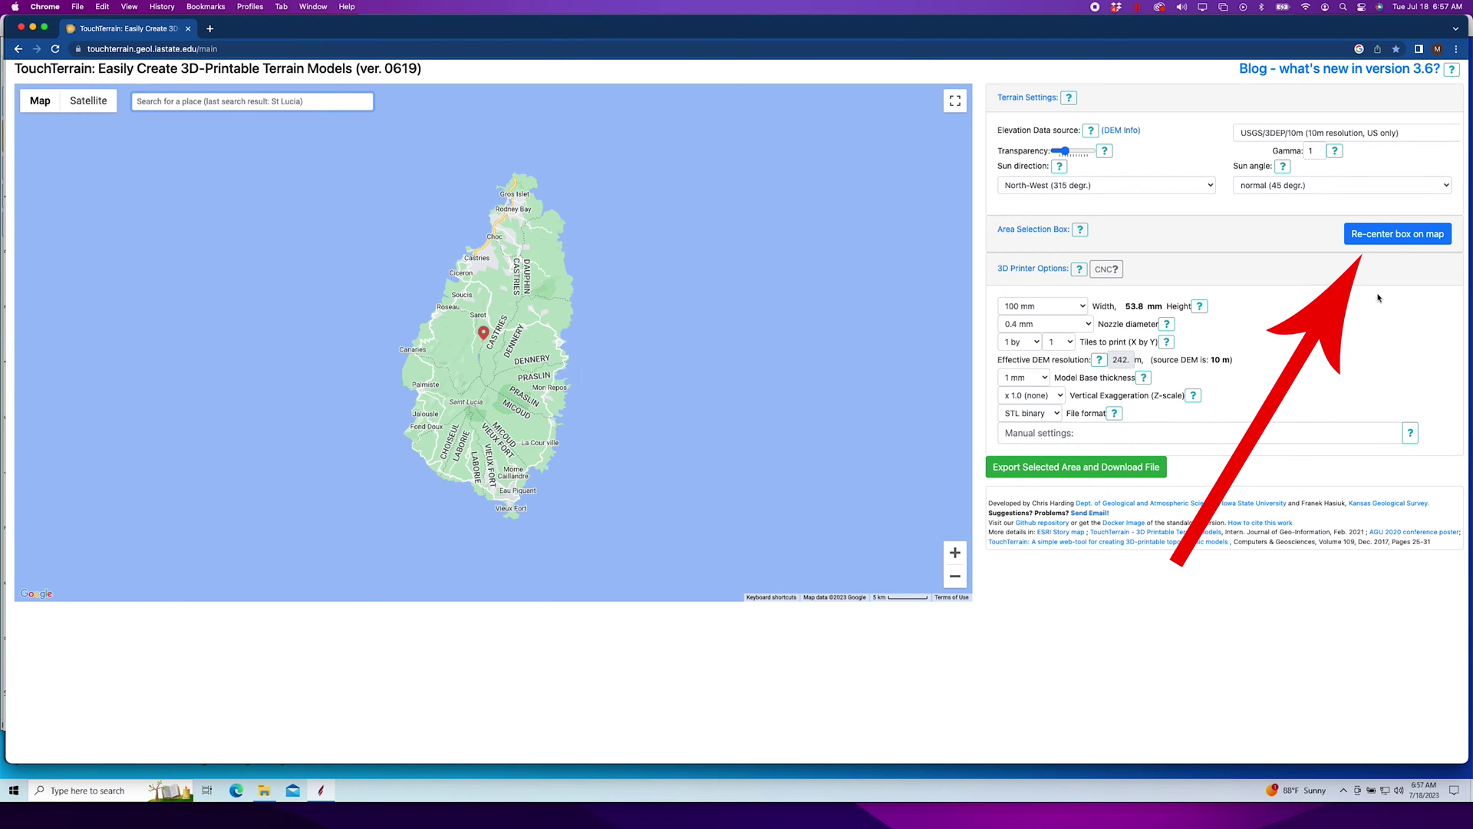
Re-centre and resize the selection box around St. Lucia and choose the AW3D30 elevation source
left_click(1403, 237)
left_click_drag(809, 515, 582, 523)
left_click_drag(172, 169, 395, 170)
left_click(1386, 134)
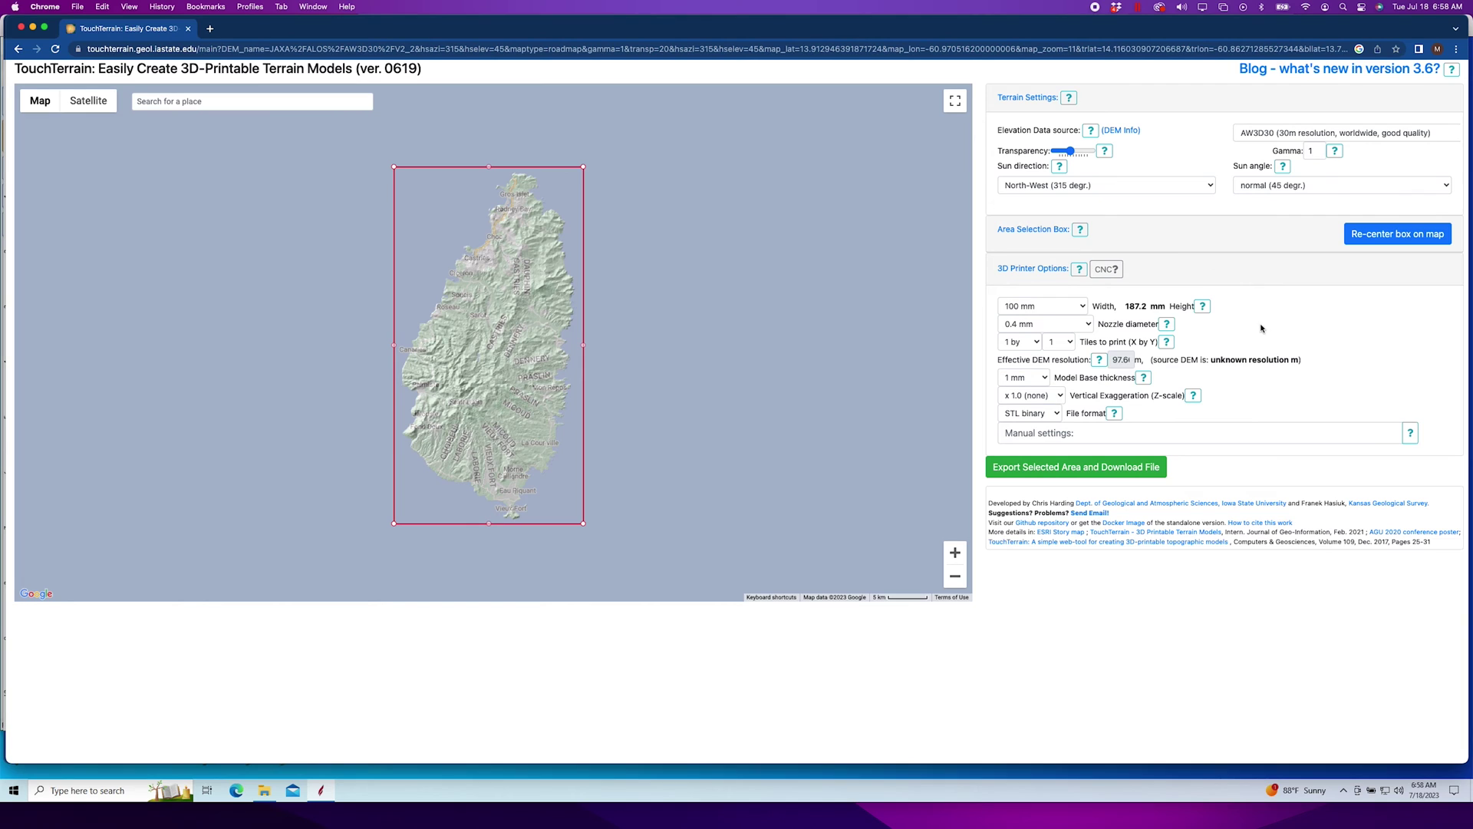
Keep the model width at 140 mm (262.1 mm height) and set base thickness to 0 mm
left_click(1085, 307)
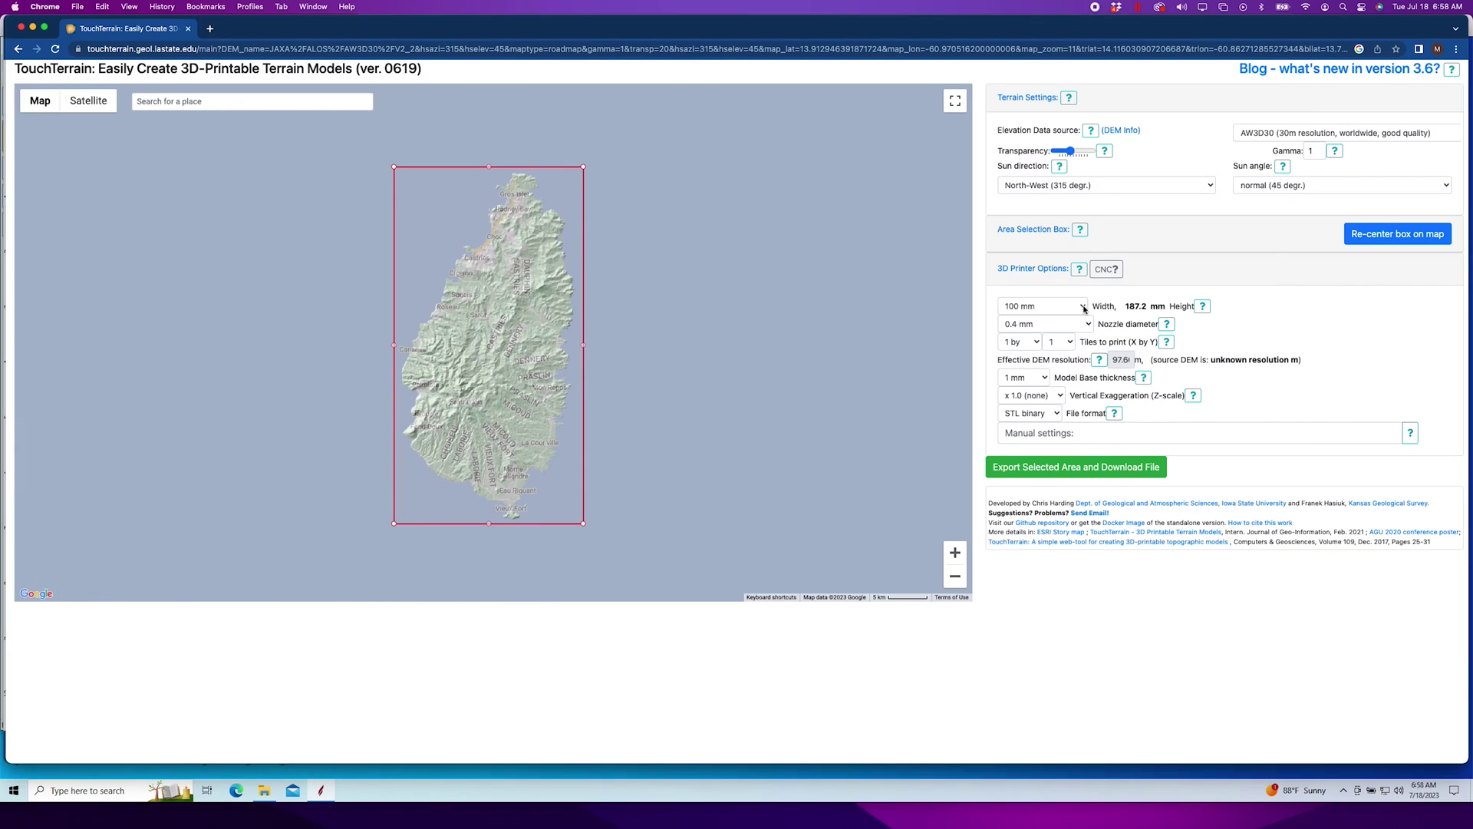
left_click(1083, 307)
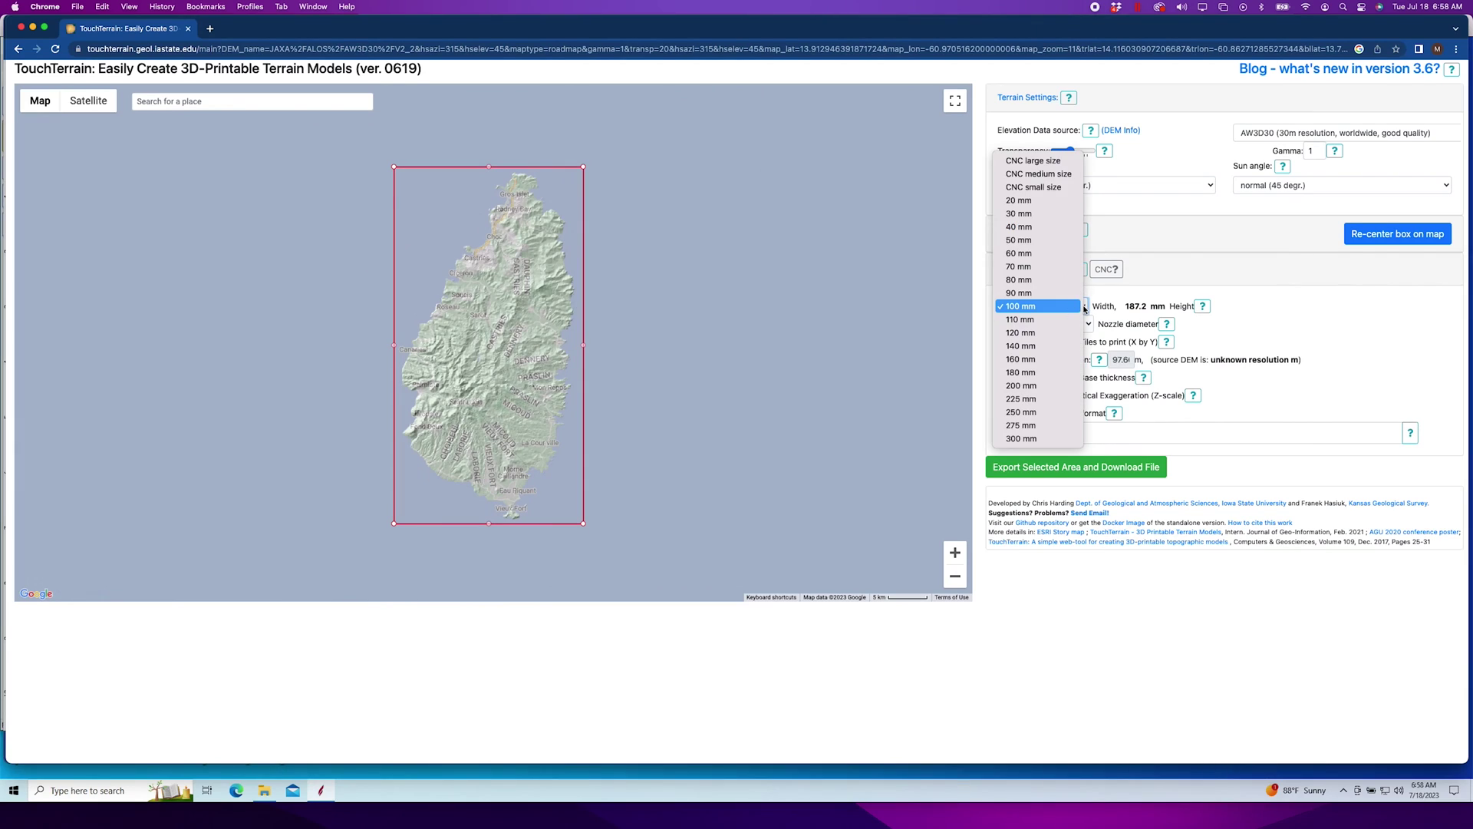
left_click(1303, 314)
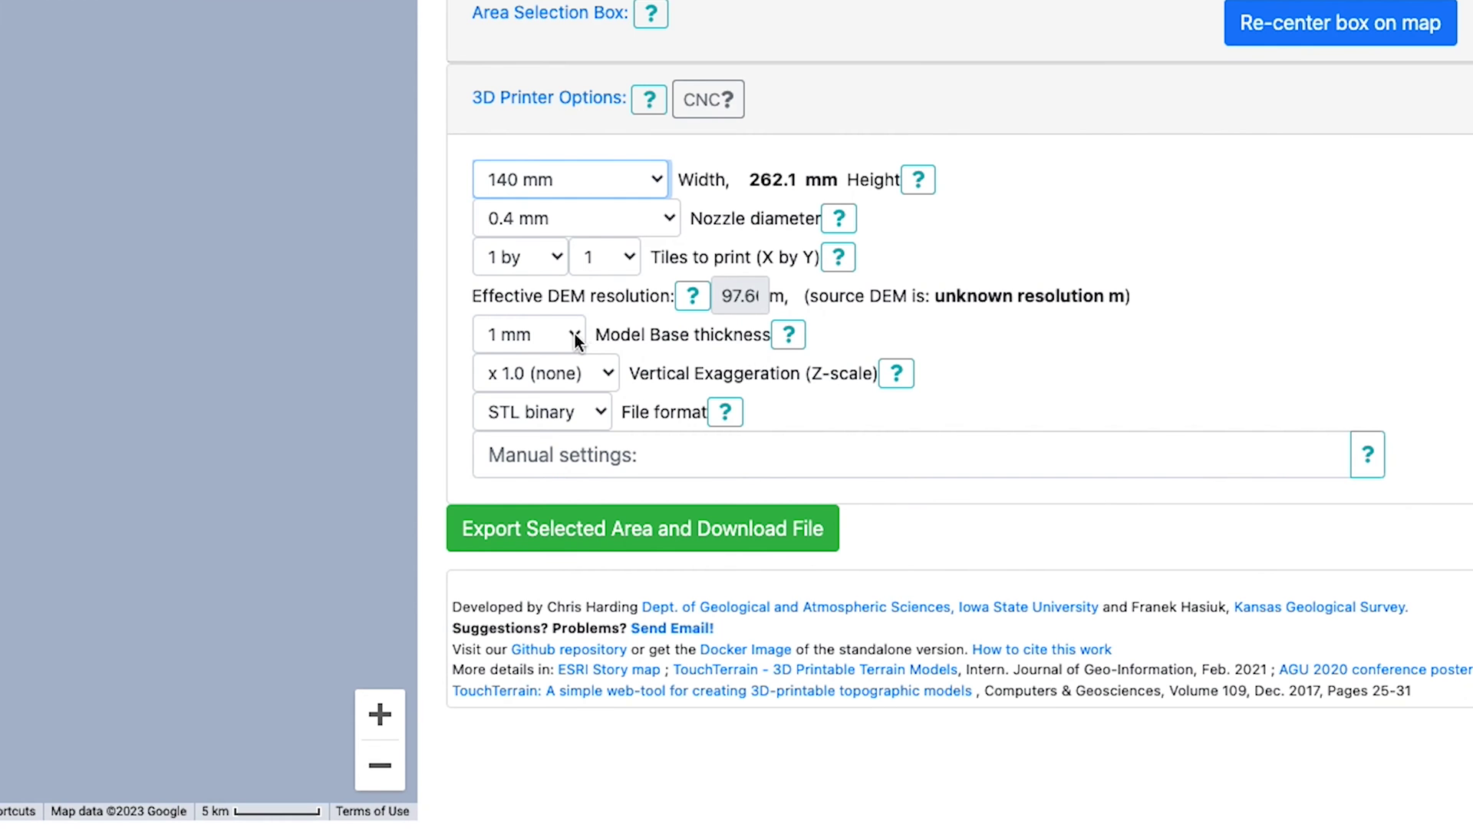
left_click(1043, 376)
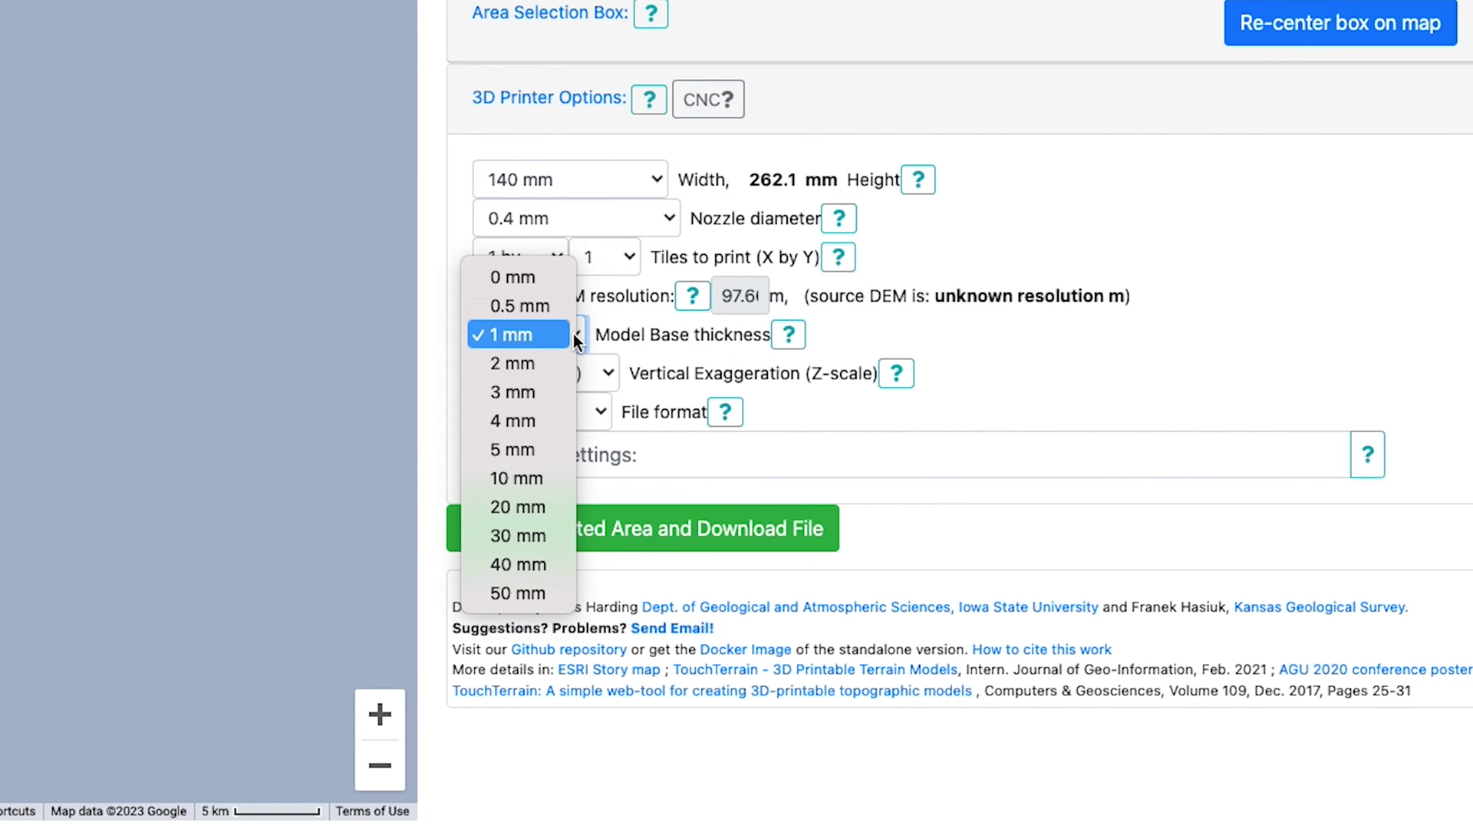
left_click(537, 279)
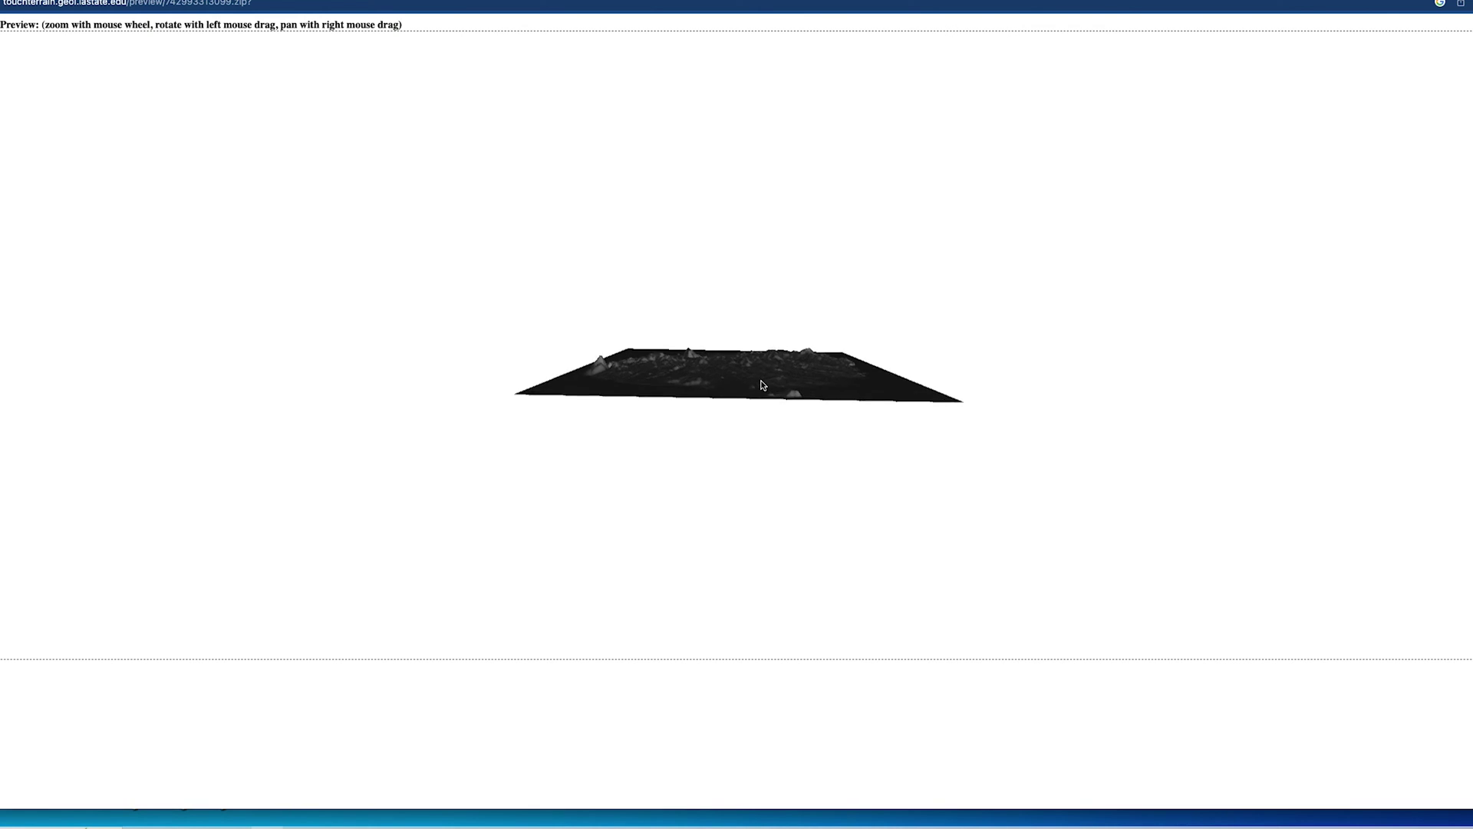
Set vertical exaggeration to x 2 and export St. Lucia as a 23.27 Mb zip
scroll(762, 385, "up", 6)
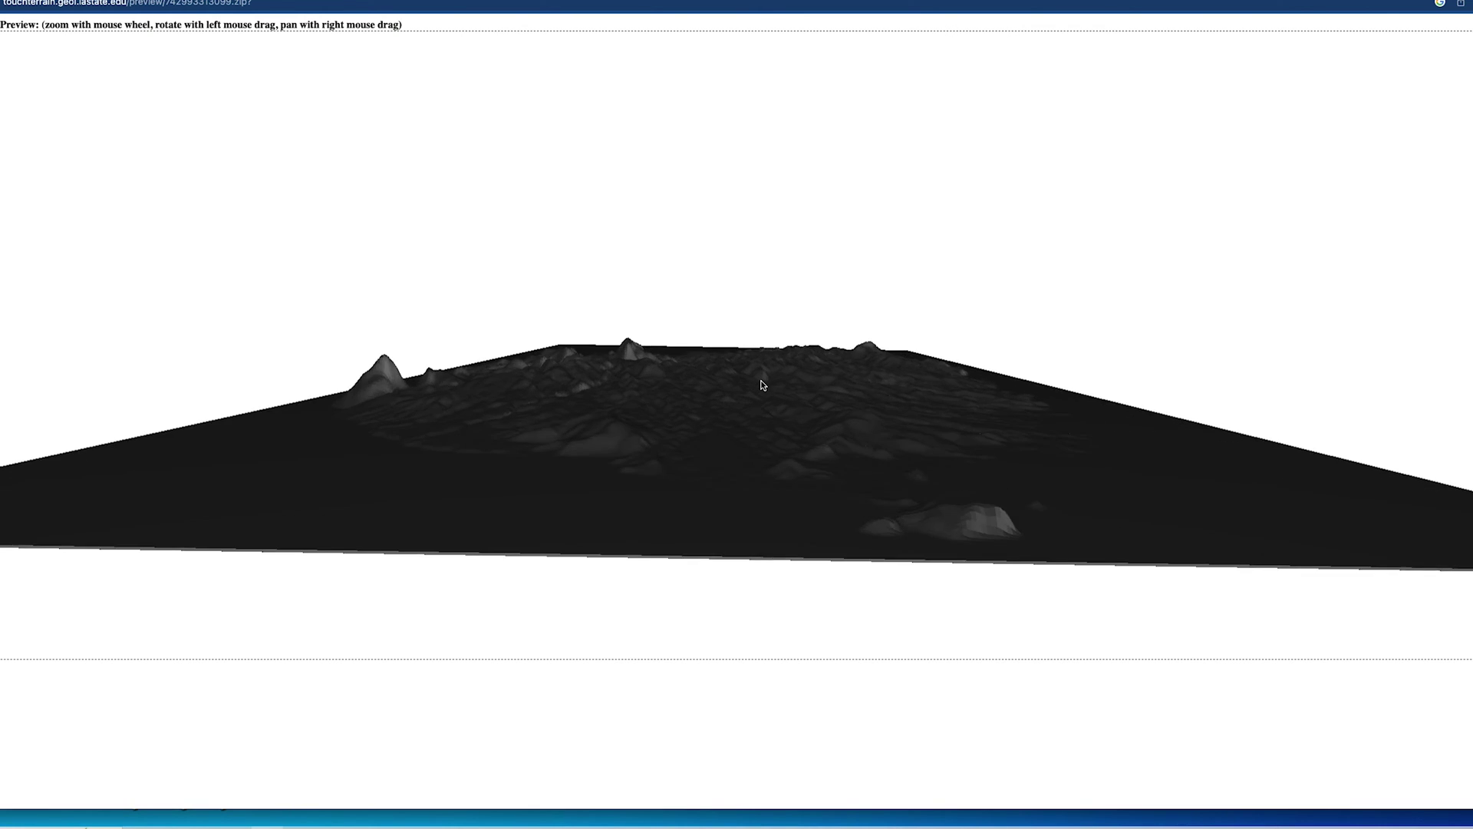
left_click_drag(719, 390, 700, 454)
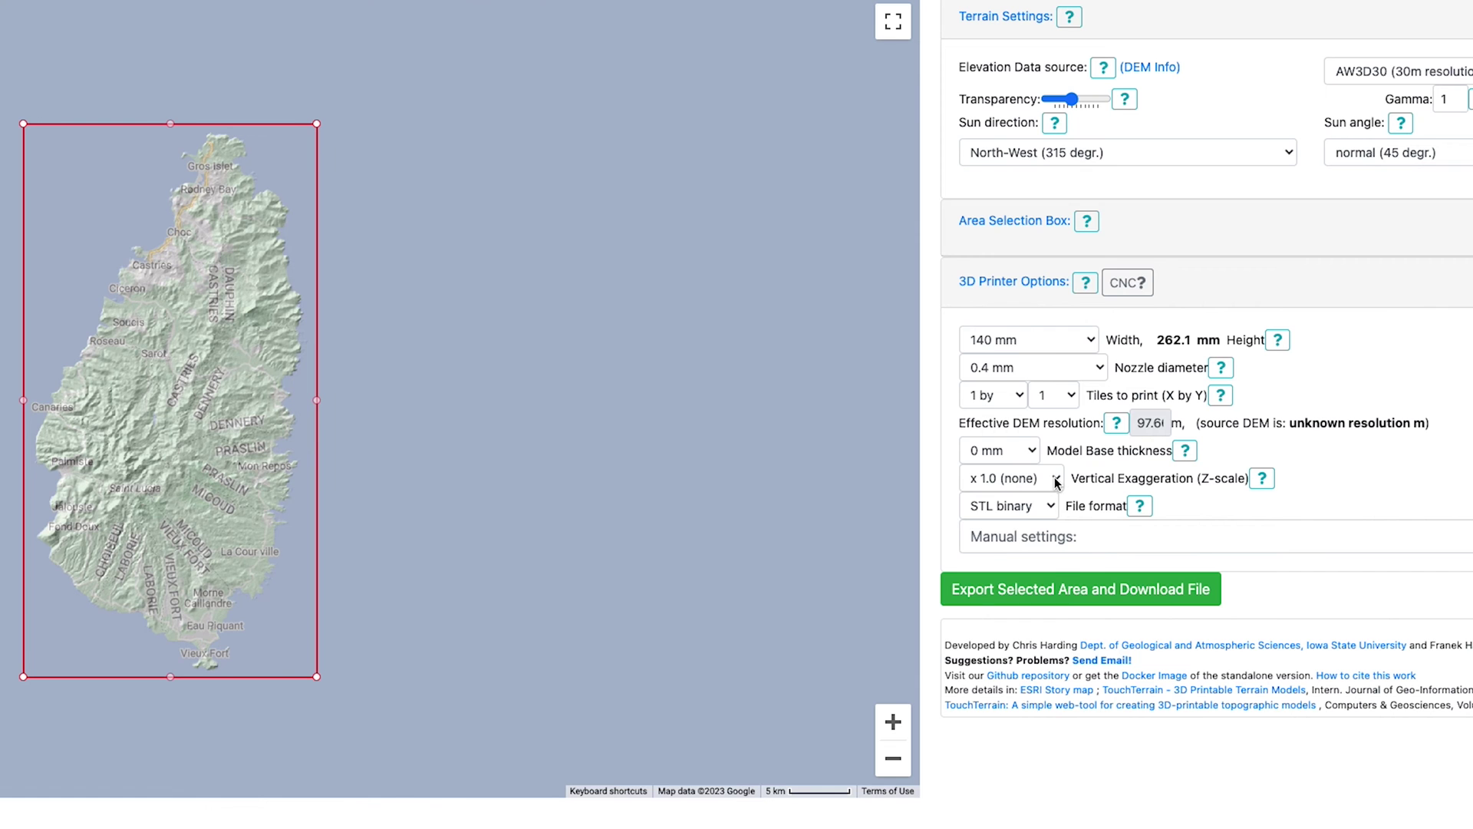
left_click(1057, 481)
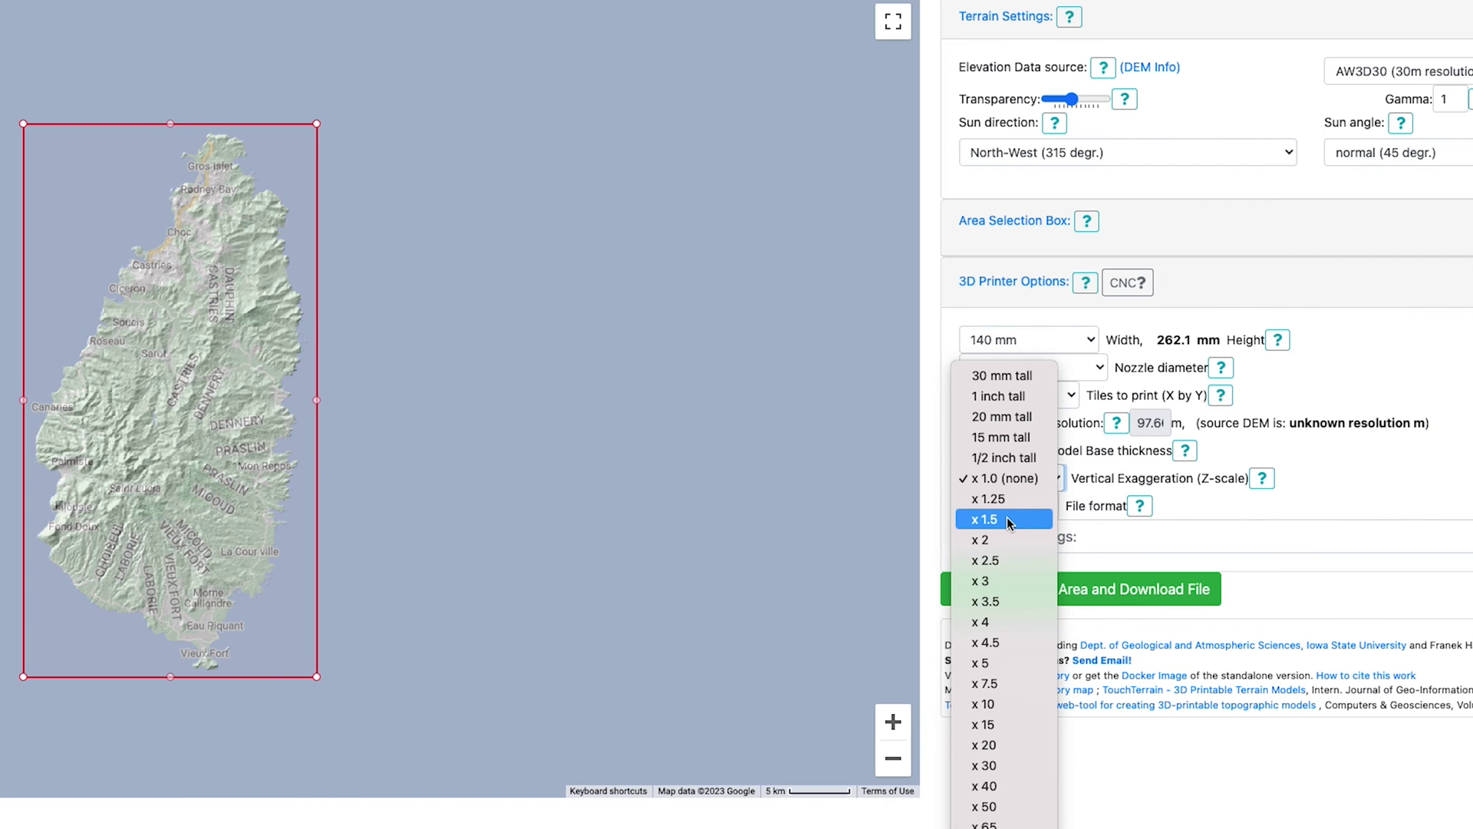
left_click(999, 540)
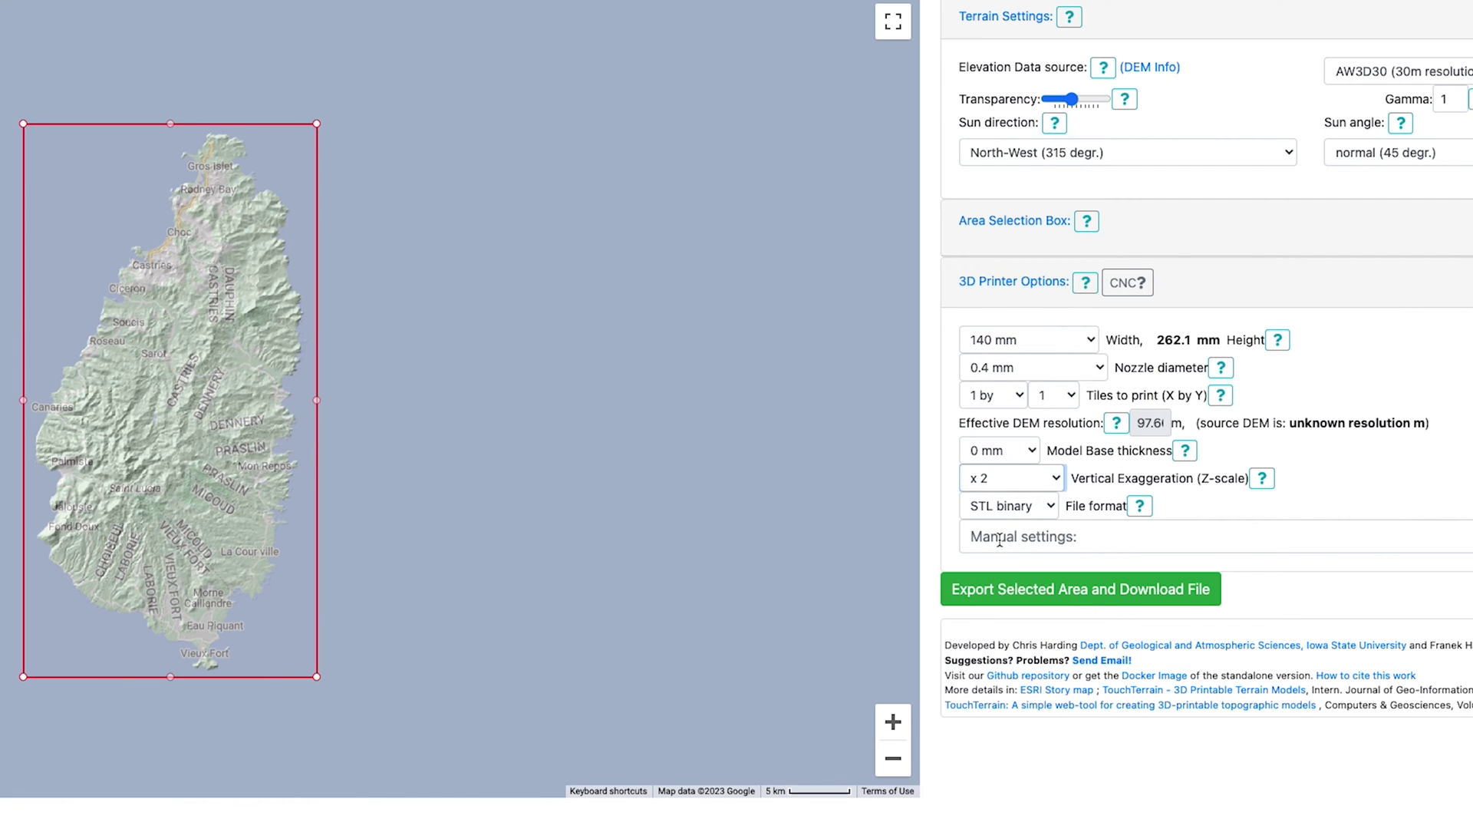
left_click(1089, 600)
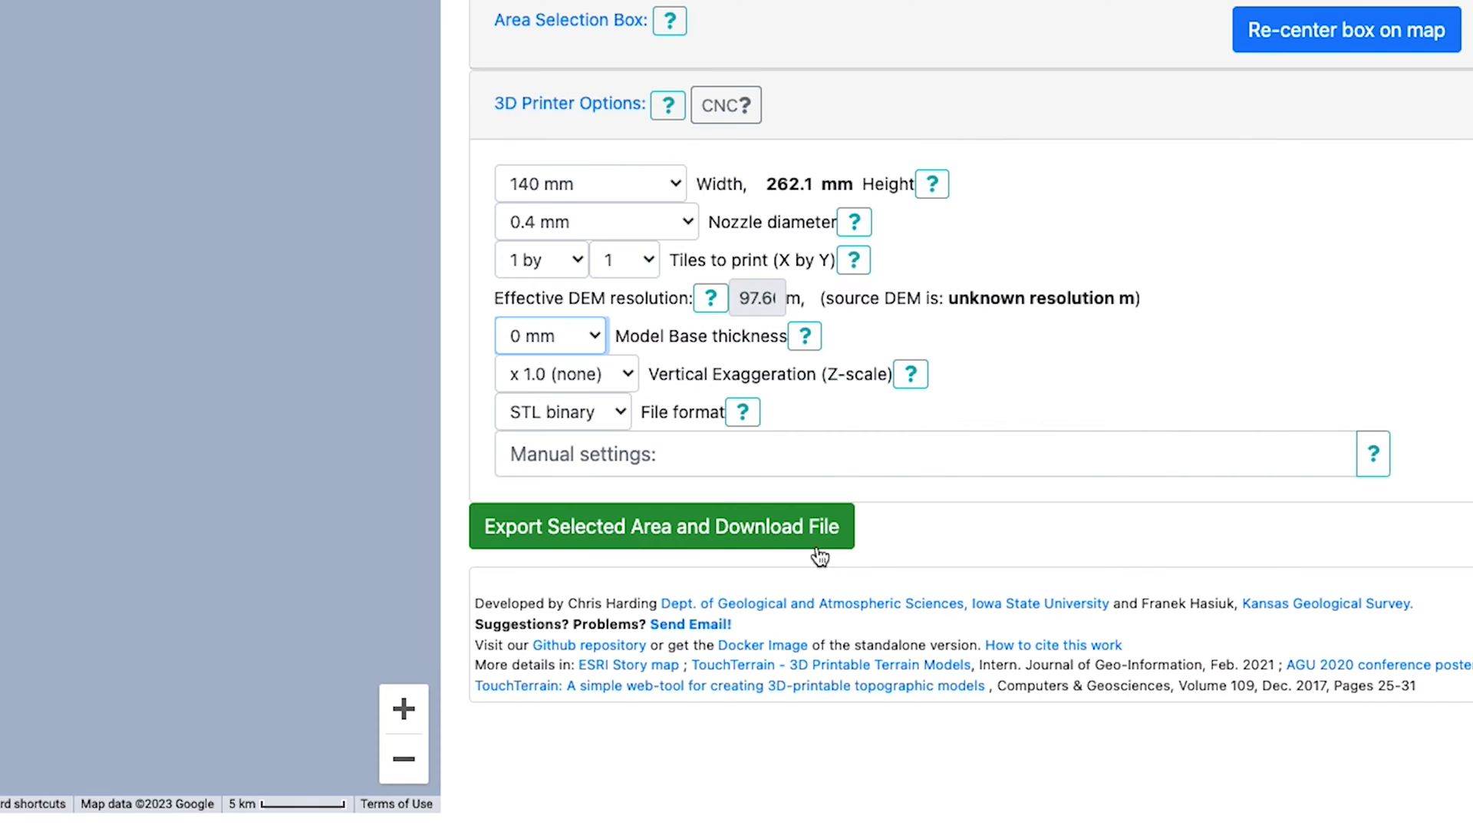
left_click(752, 529)
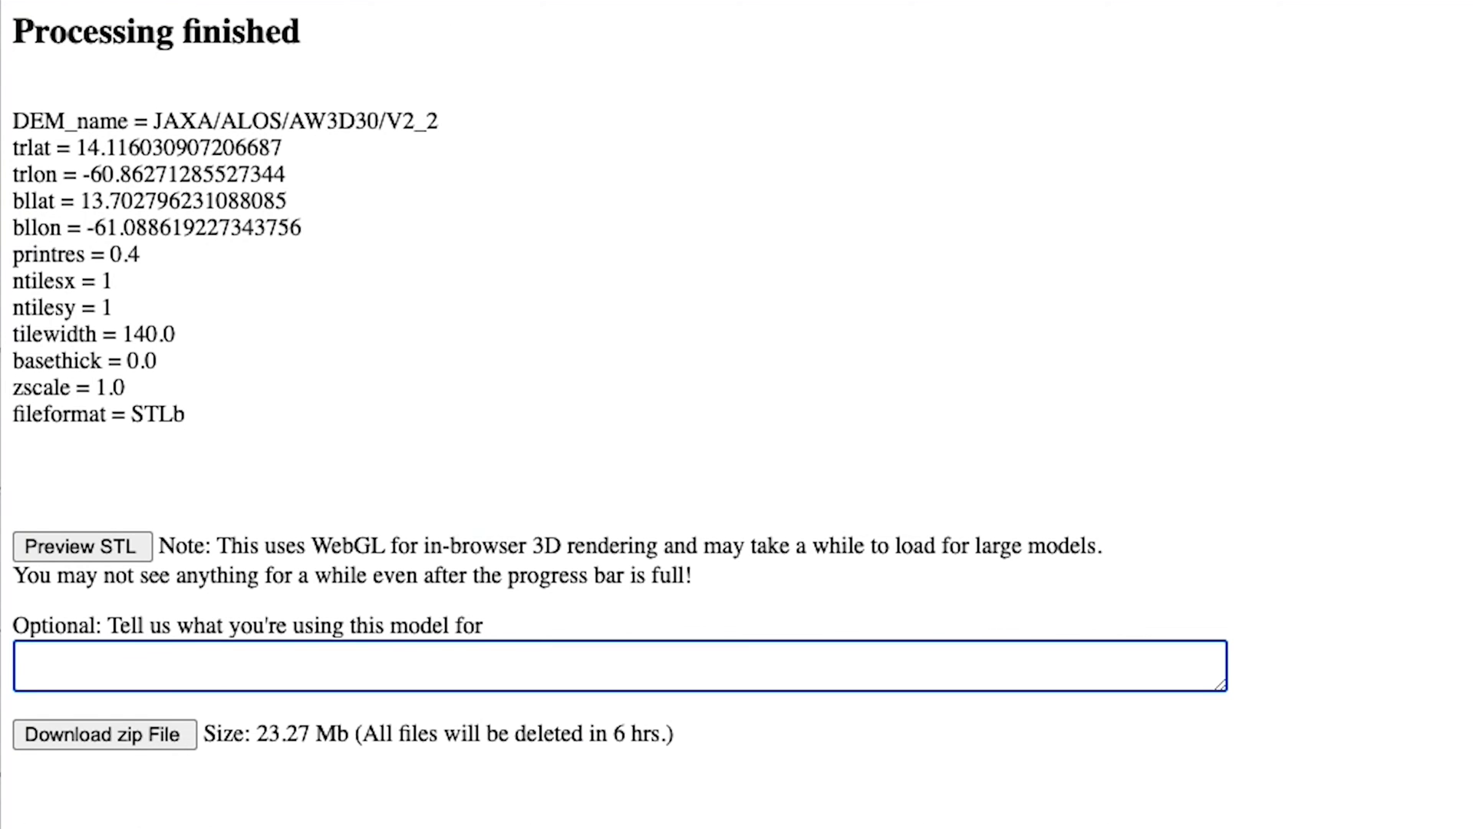
Preview the exported St. Lucia terrain in 3D, then accept a new 14 × 14 inch Aspire job
left_click(103, 546)
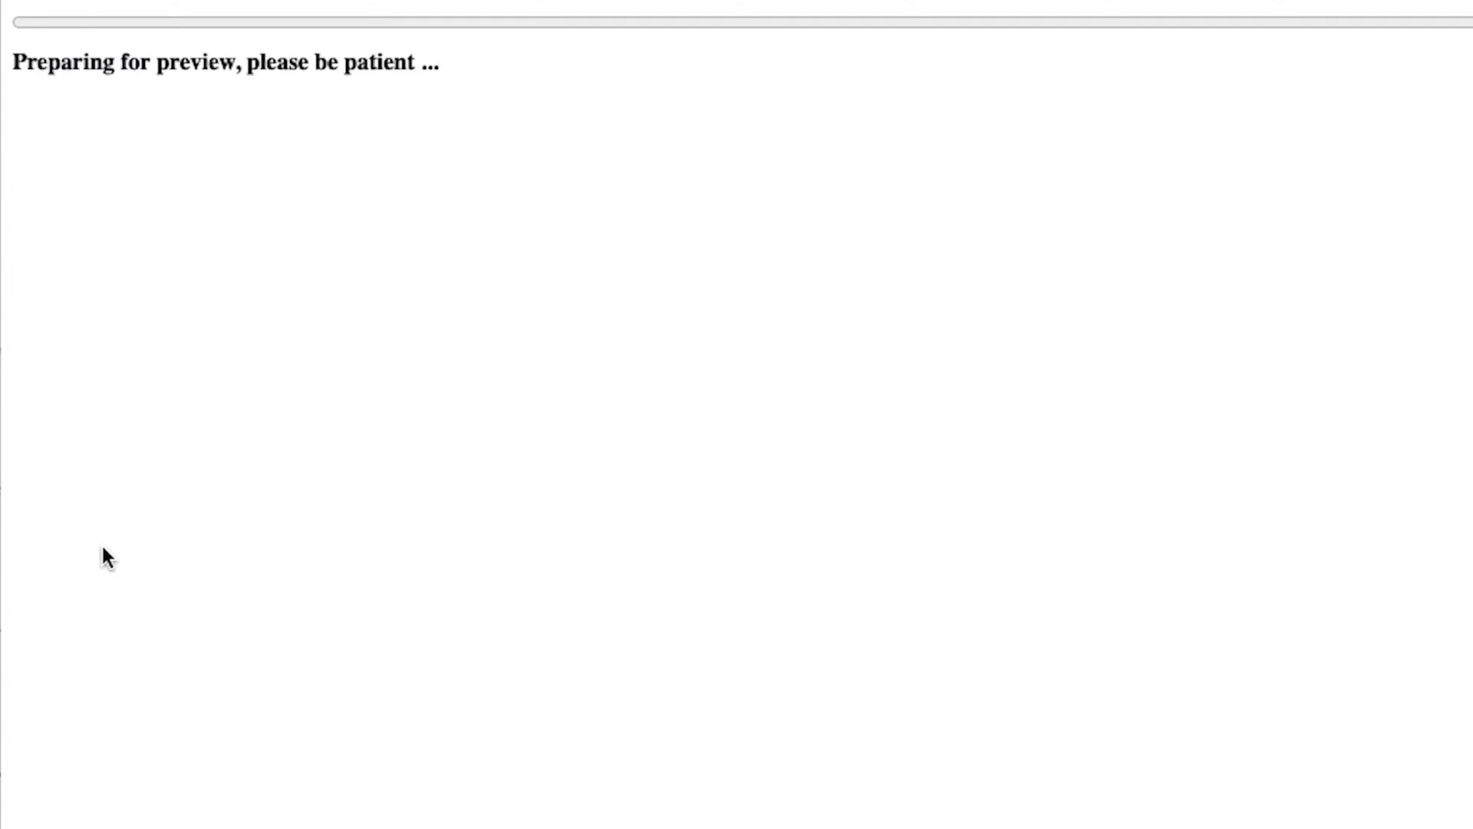
left_click_drag(654, 491, 132, 140)
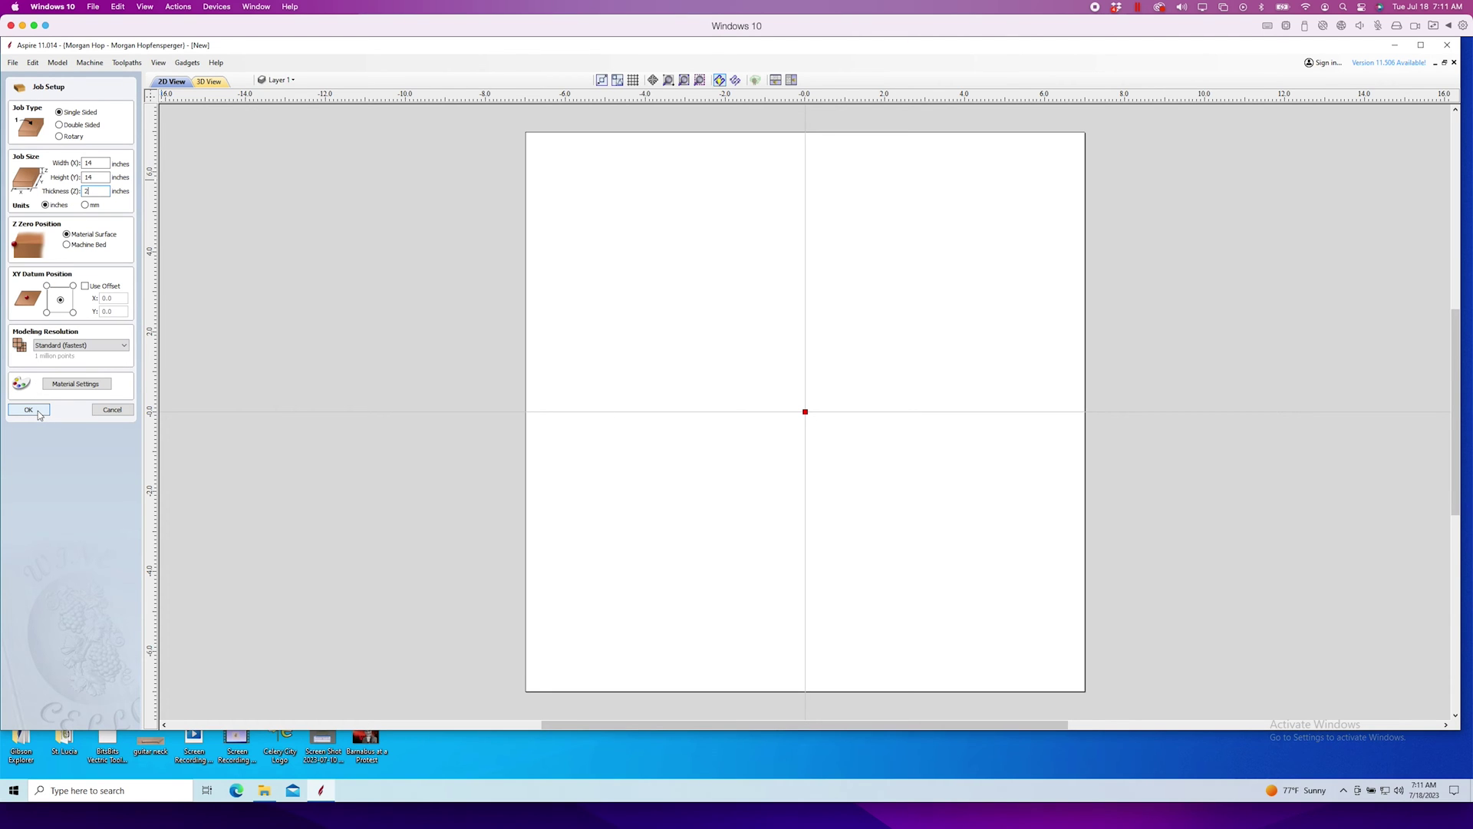
left_click(29, 409)
Import the St. Lucia 3D model, centred on the job and set 0.17 inches below the top
left_click(12, 62)
mouse_move(36, 218)
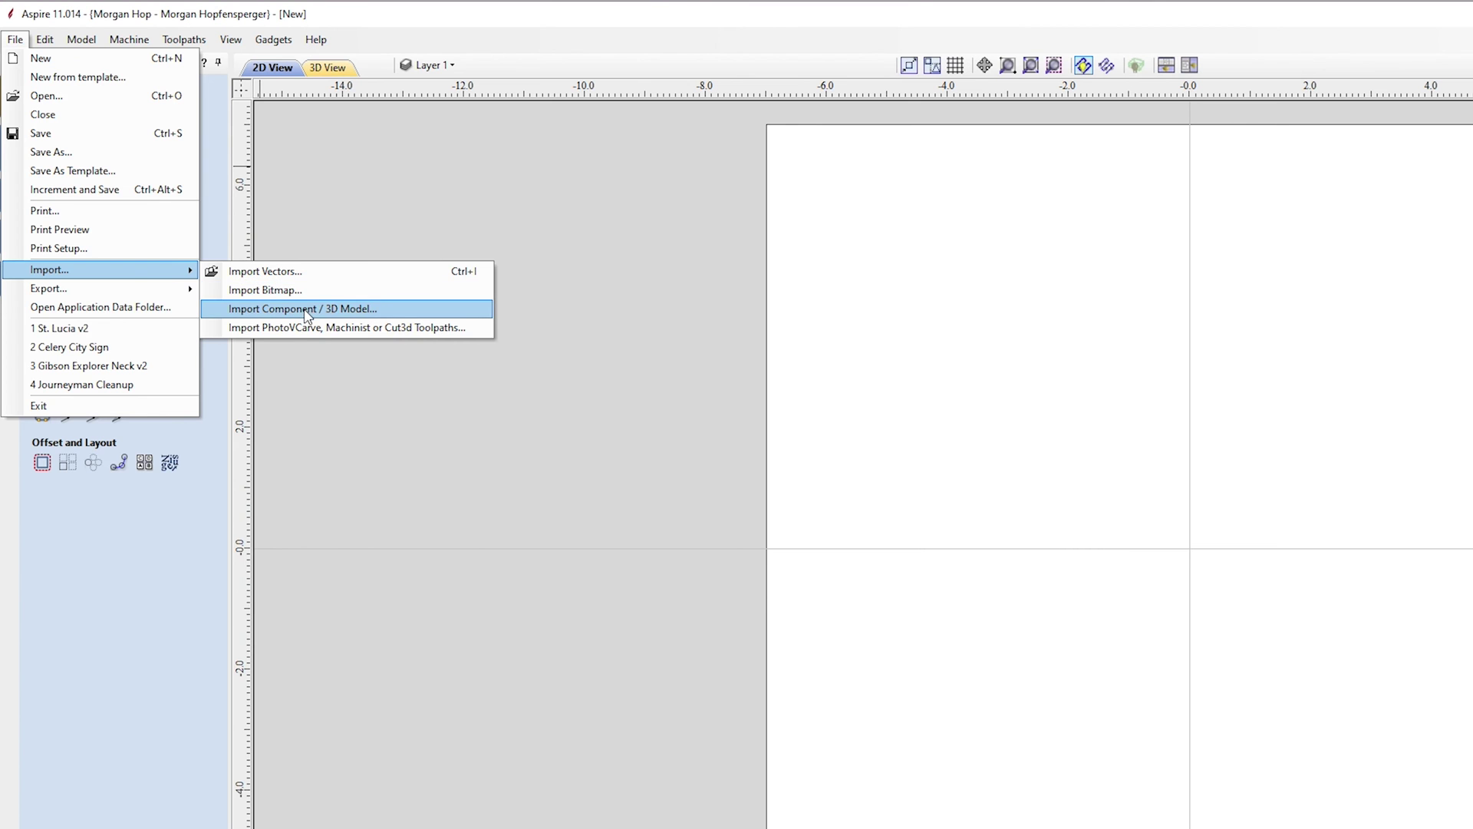
left_click(306, 309)
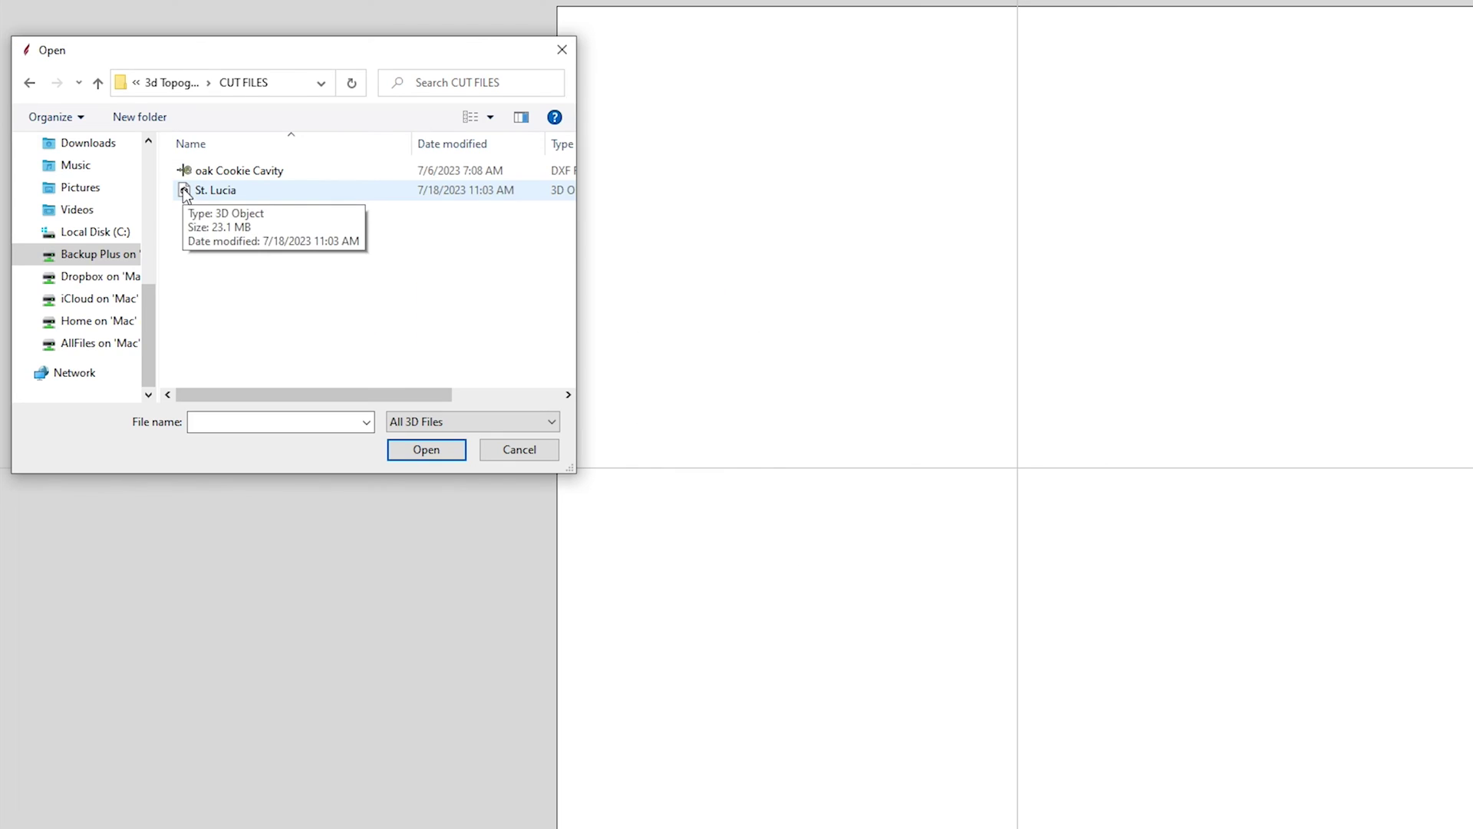
left_click(185, 192)
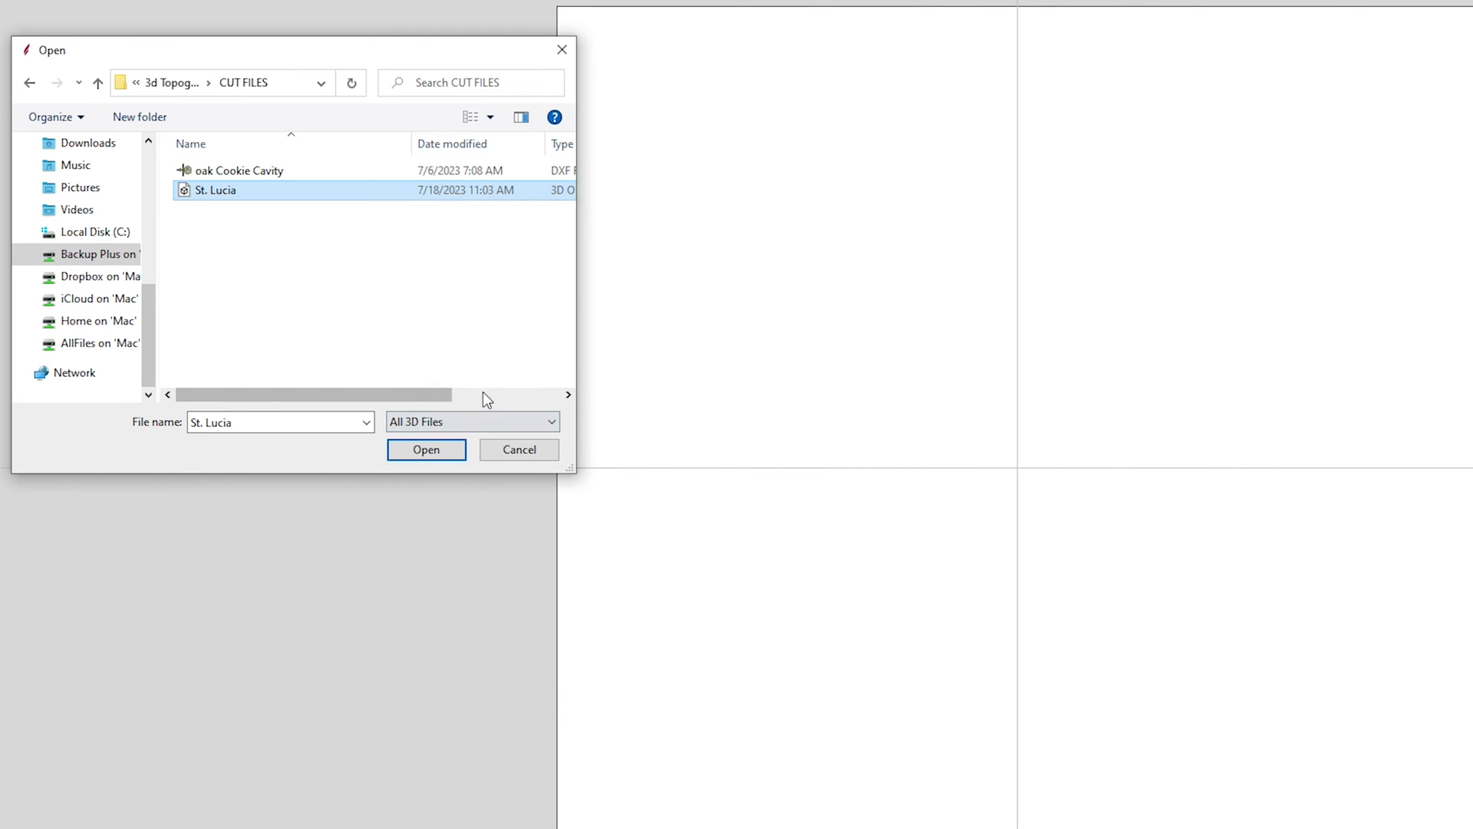
left_click(441, 452)
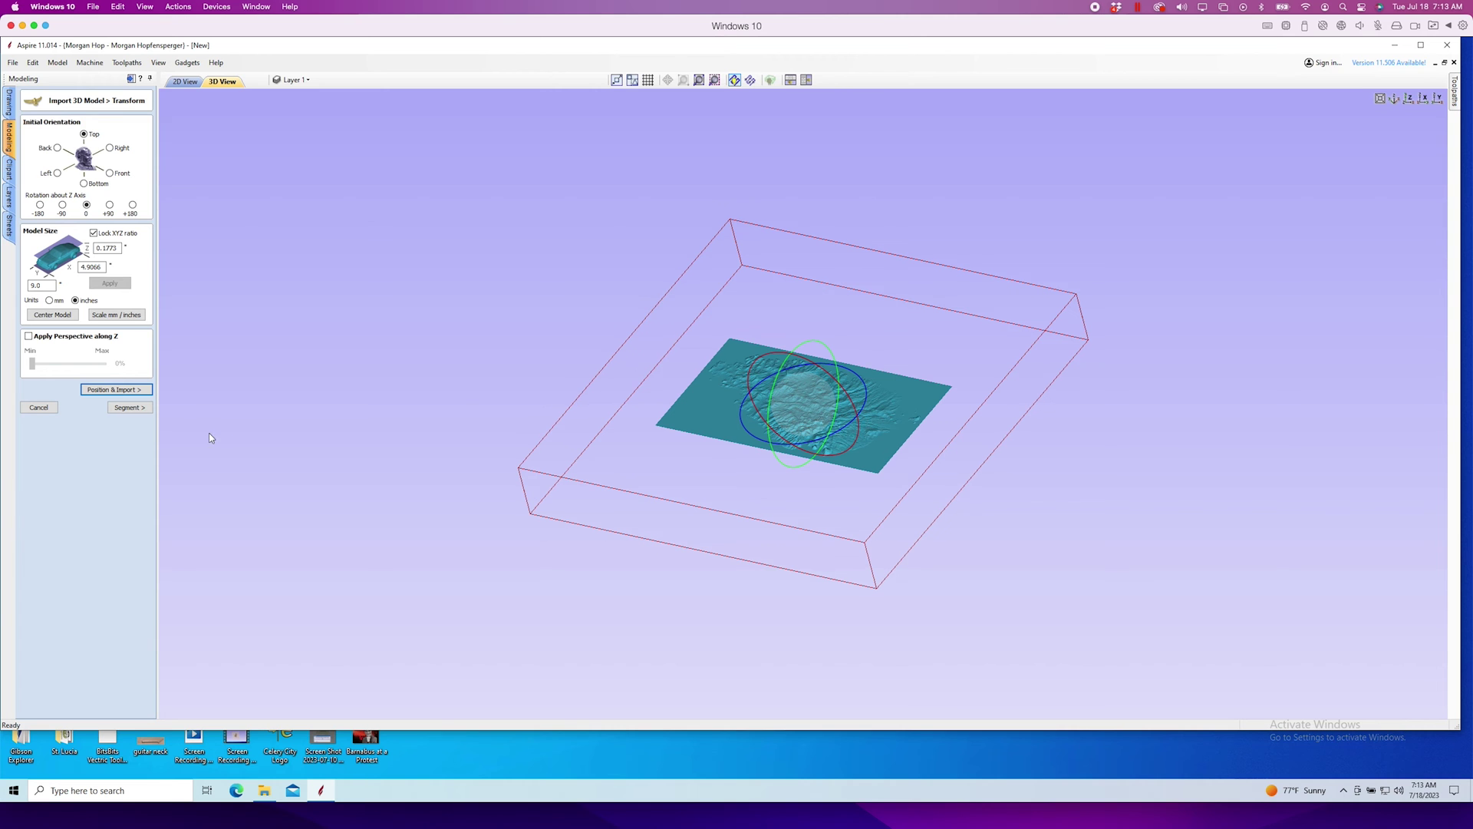
left_click(61, 315)
left_click(116, 389)
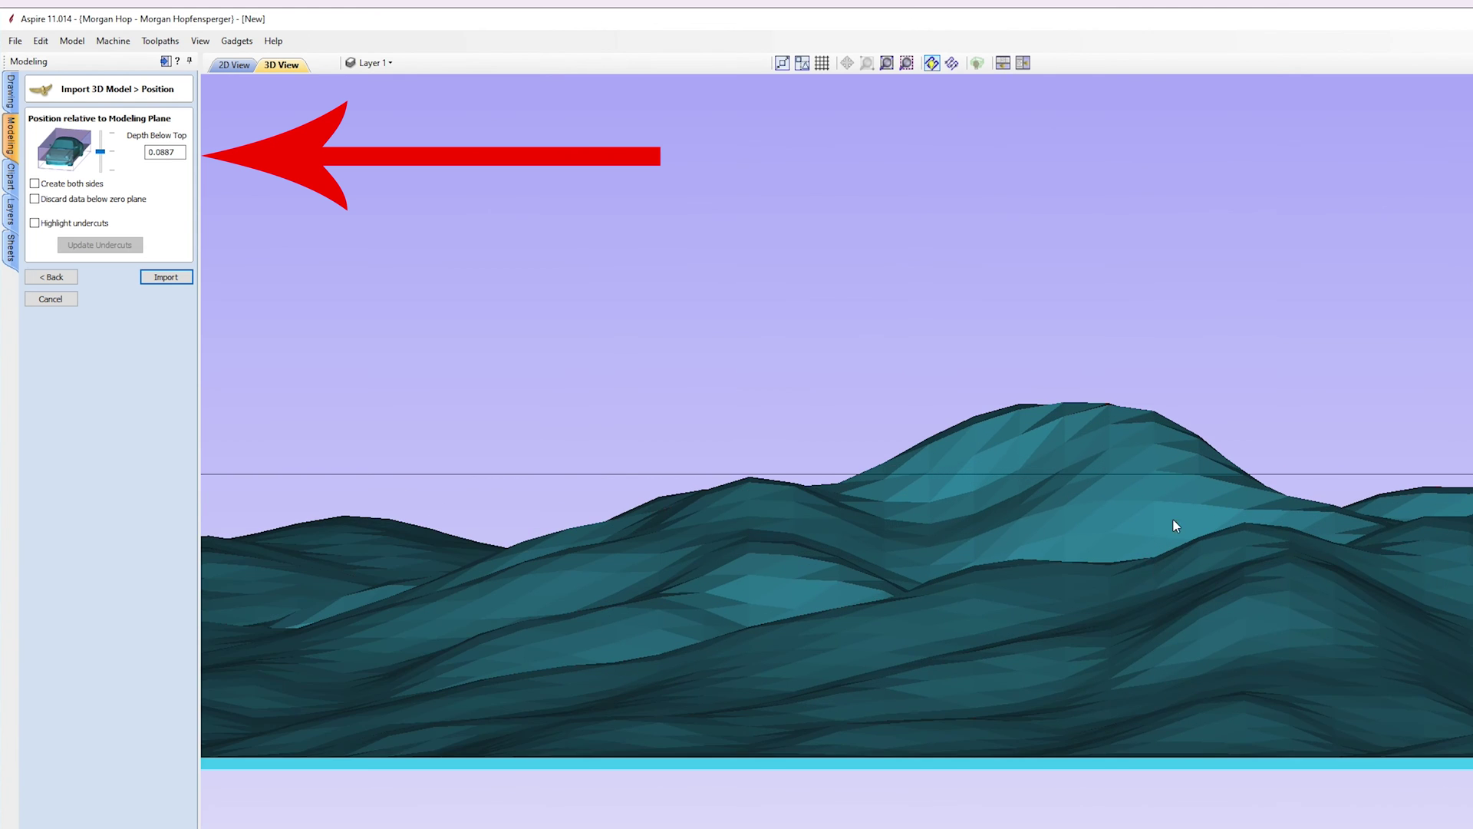
left_click_drag(100, 152, 101, 170)
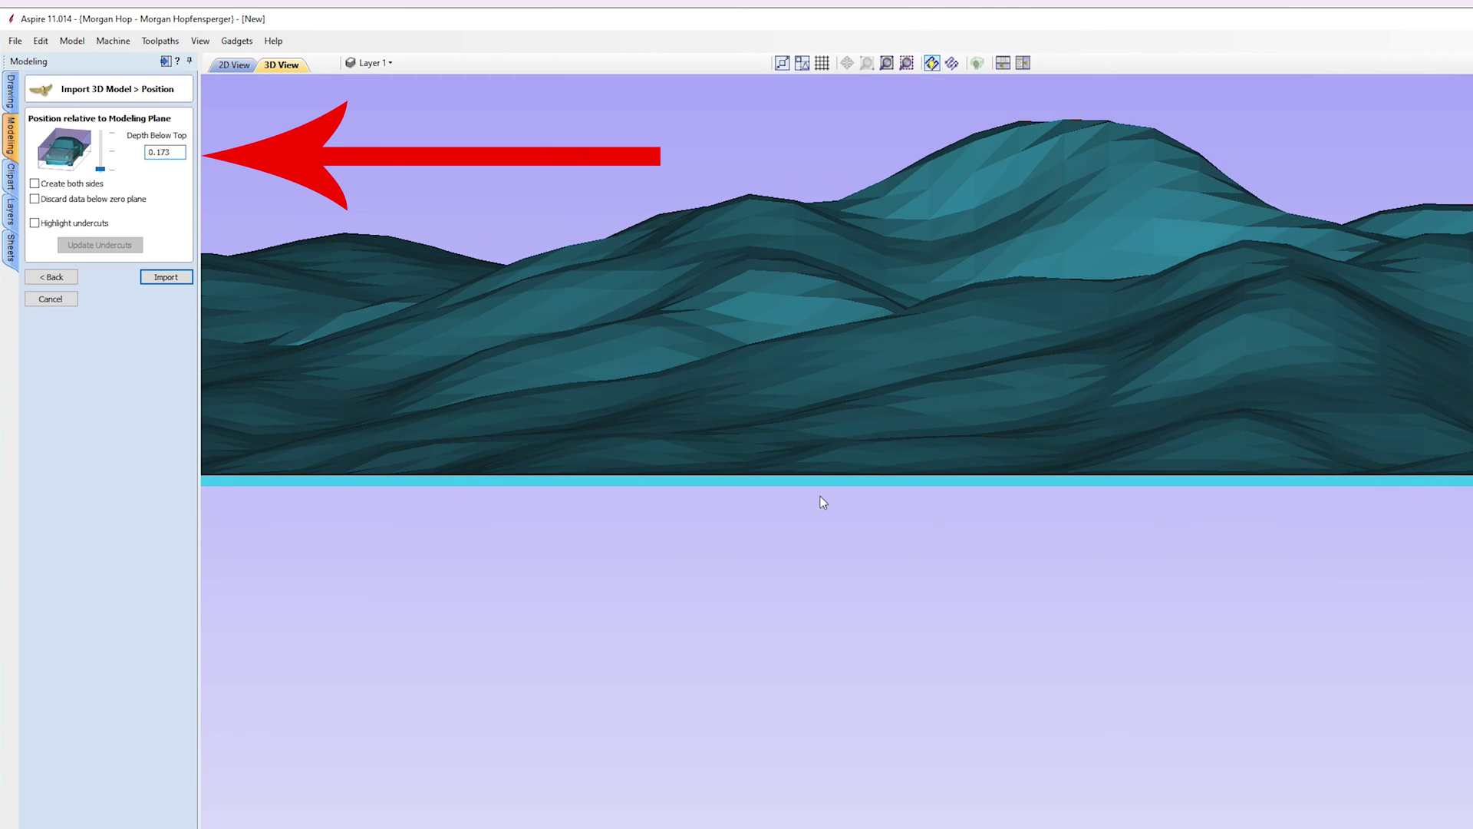
left_click_drag(100, 169, 102, 172)
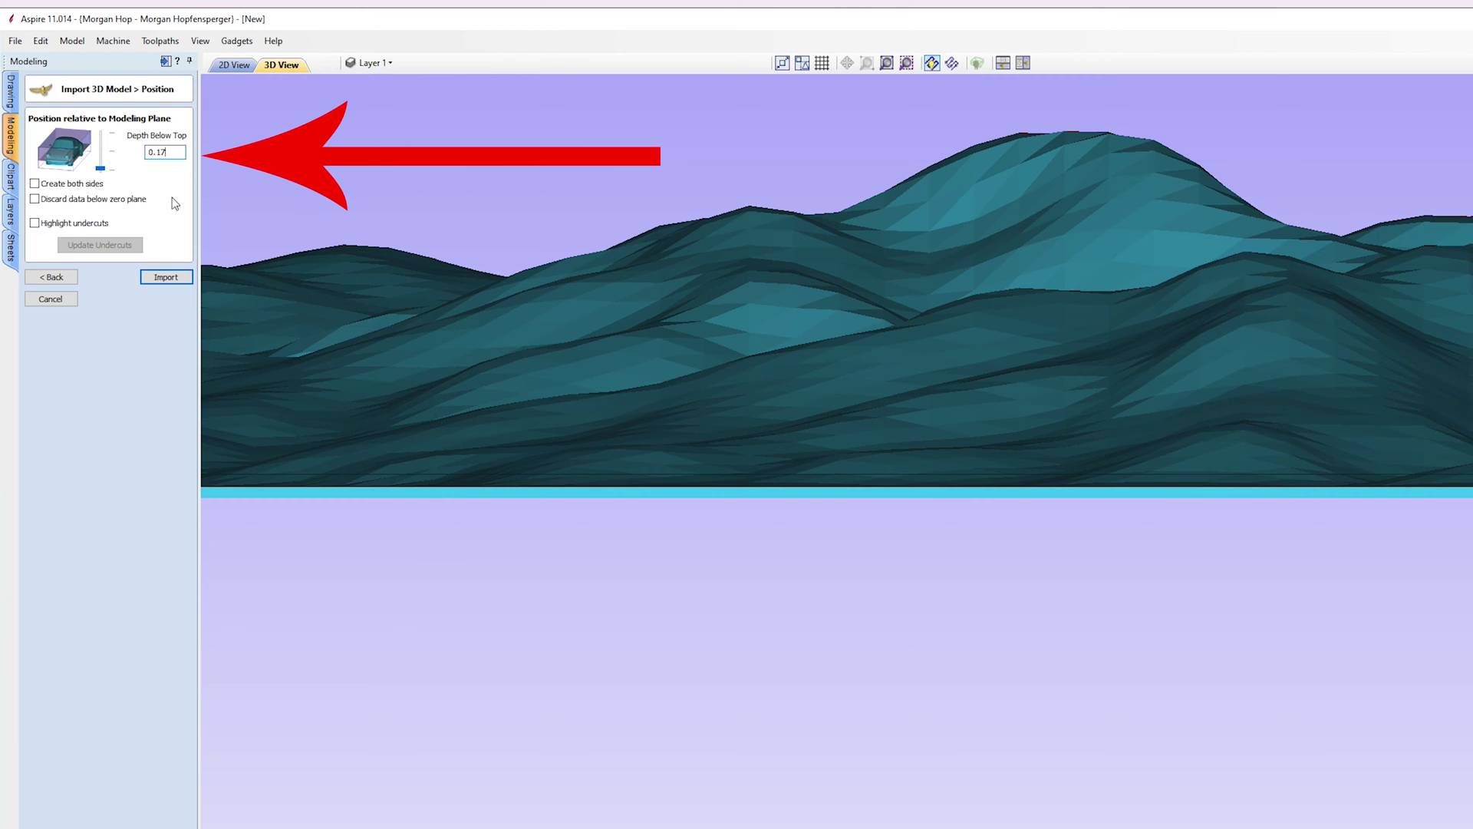
left_click(166, 277)
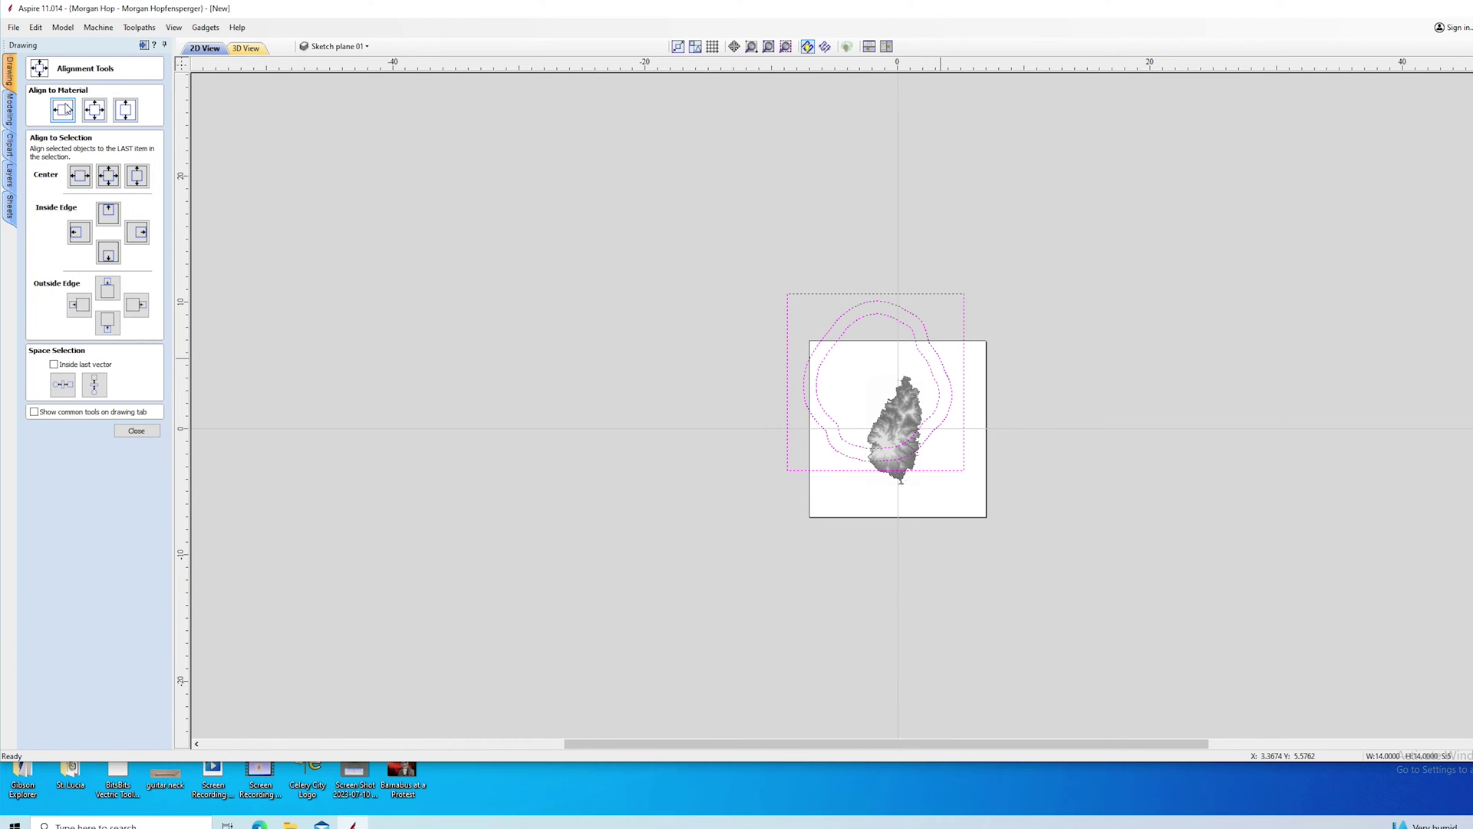
Centre the island on the material and set up an inward offset of the outer outline
left_click(94, 110)
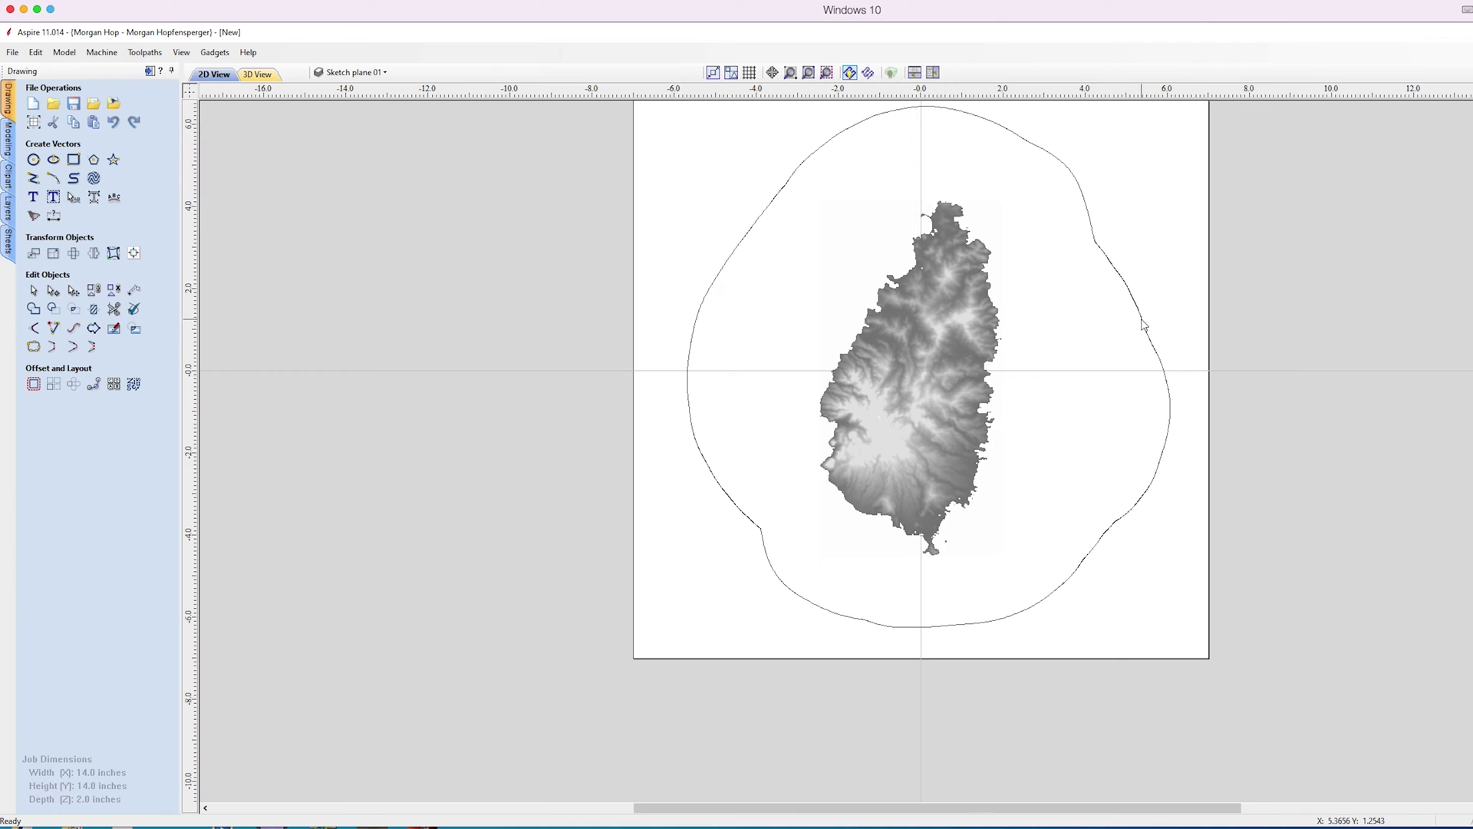
left_click(1142, 321)
left_click(33, 385)
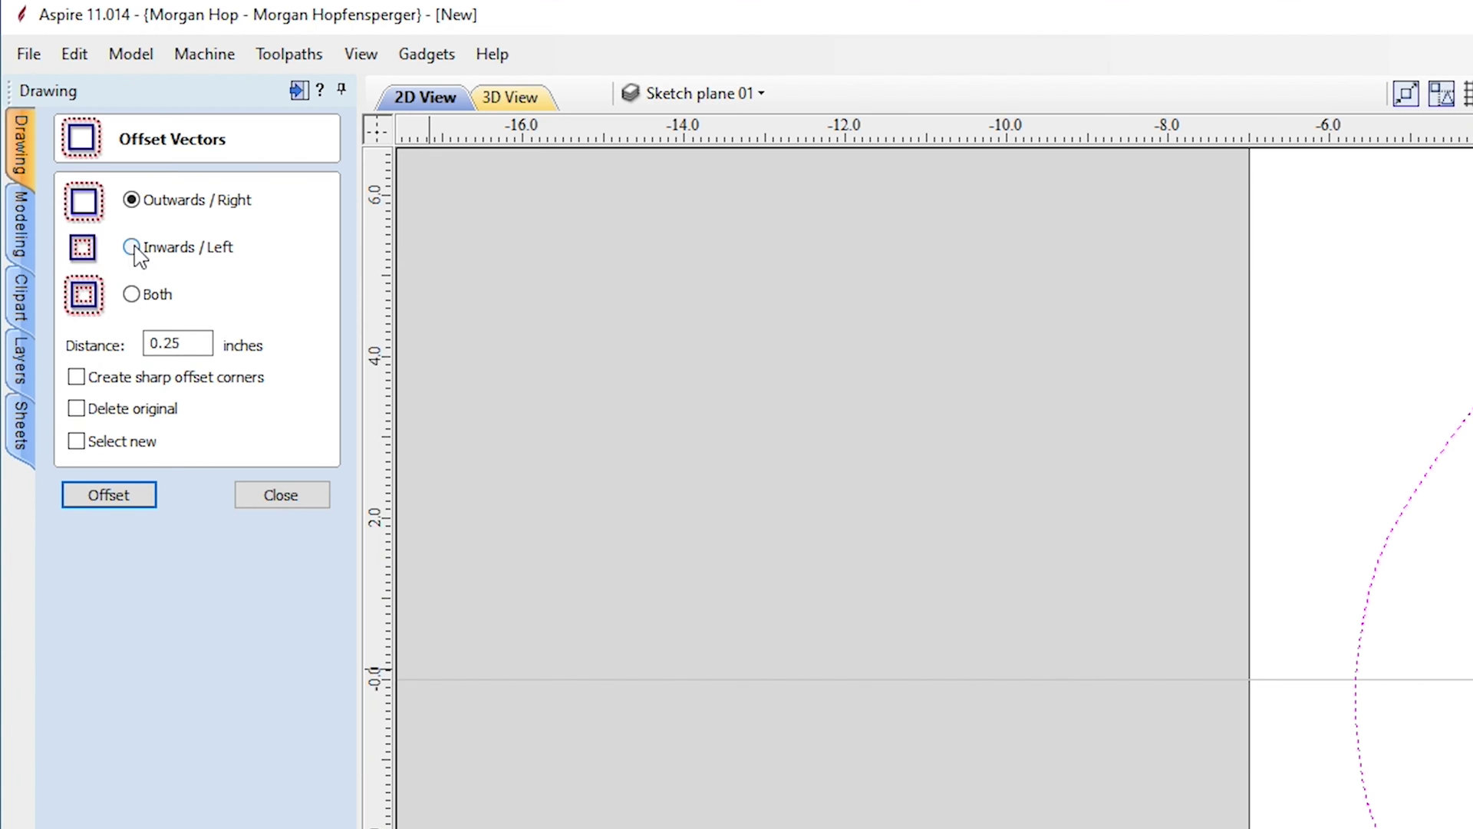
left_click(67, 151)
left_click_drag(92, 198, 87, 199)
left_click_drag(175, 344, 122, 341)
Create the 1-inch inward offset and a boundary vector tracing the island's coastline
type("1")
left_click(124, 495)
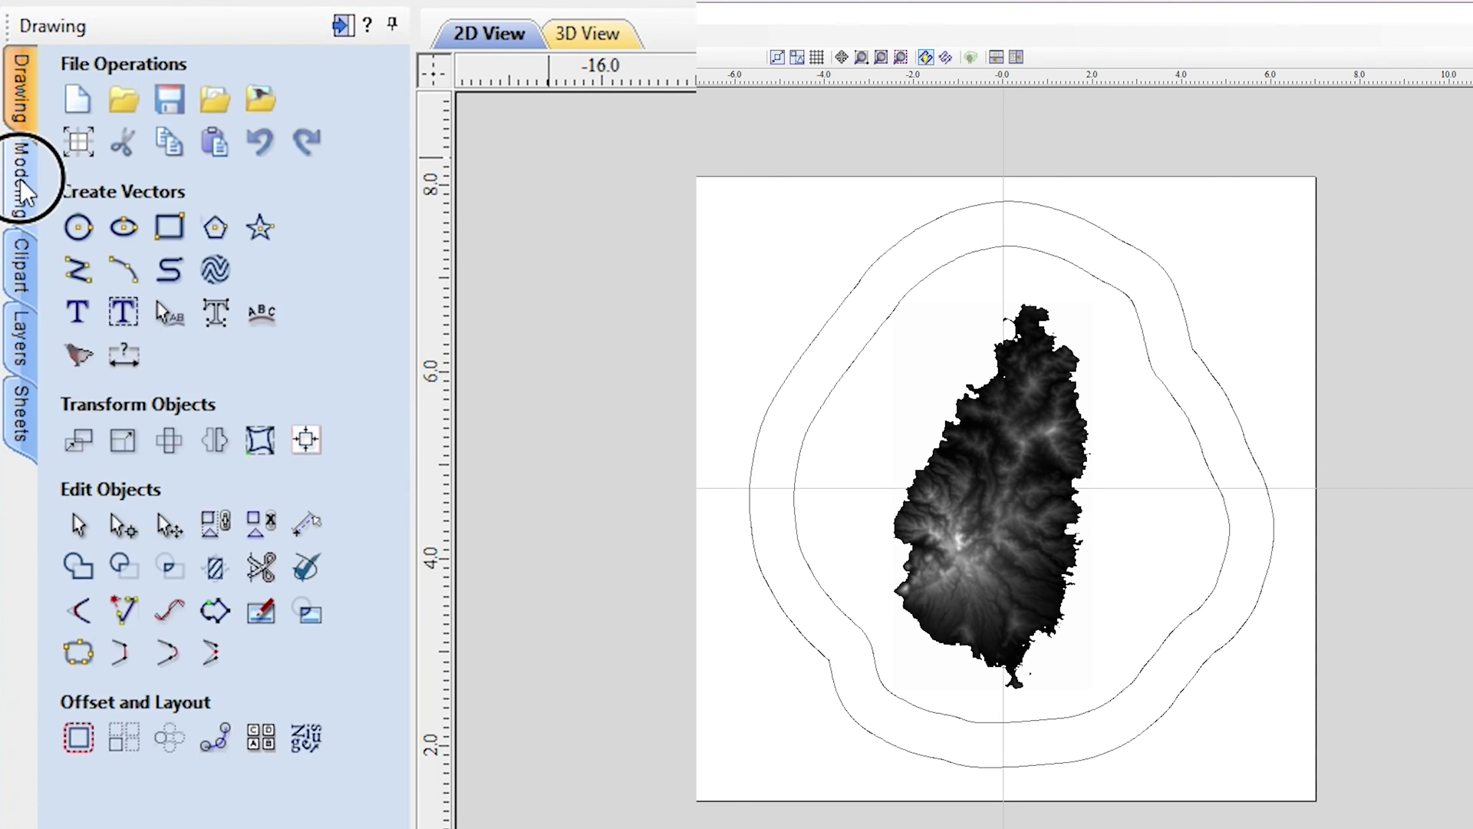
left_click(8, 136)
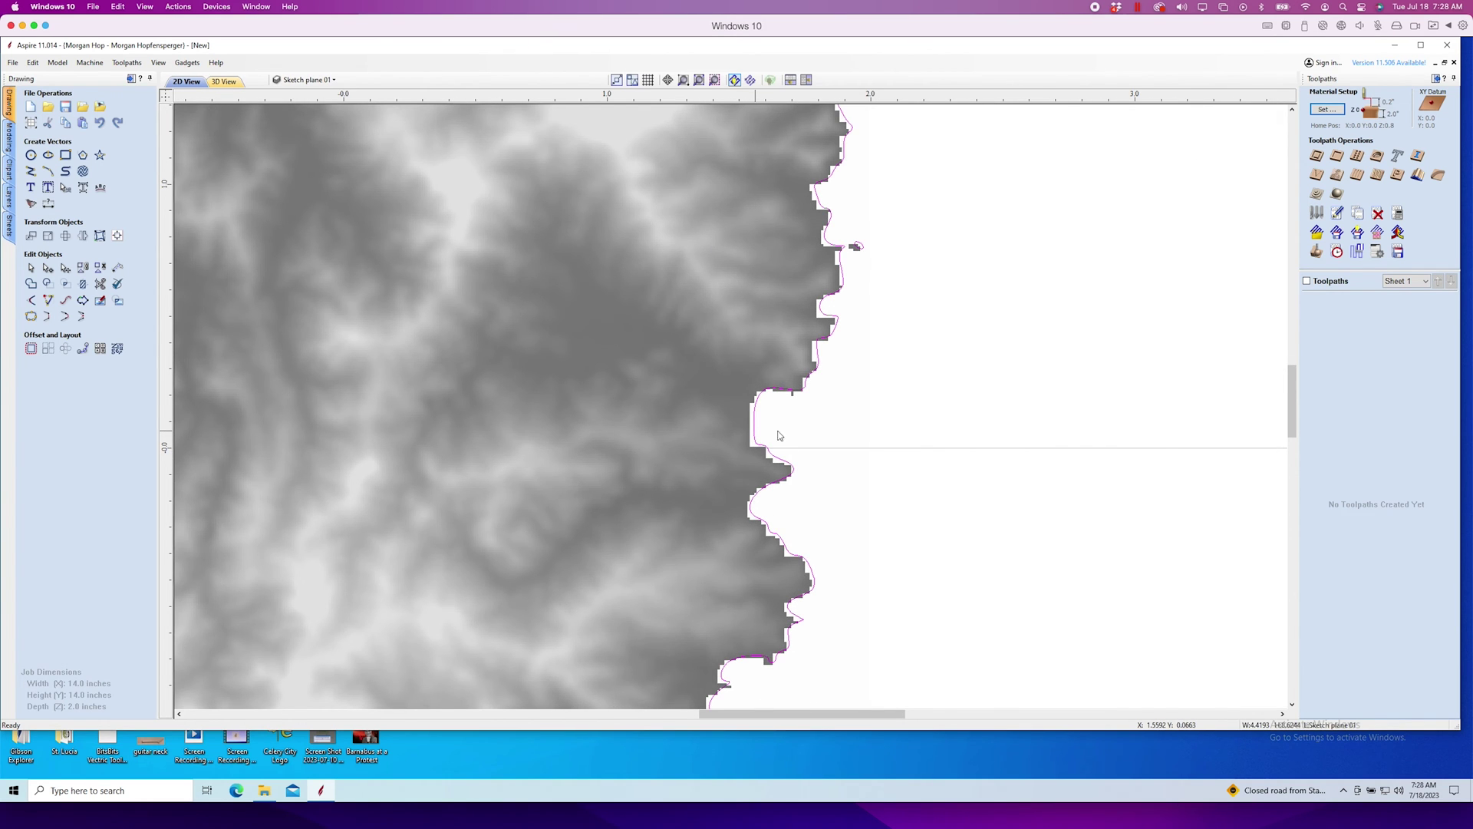
Create the 0.75-inch deep 'St. Lucia Water Pocket' toolpath on the outer ring and preview it
scroll(995, 460, "down", 3)
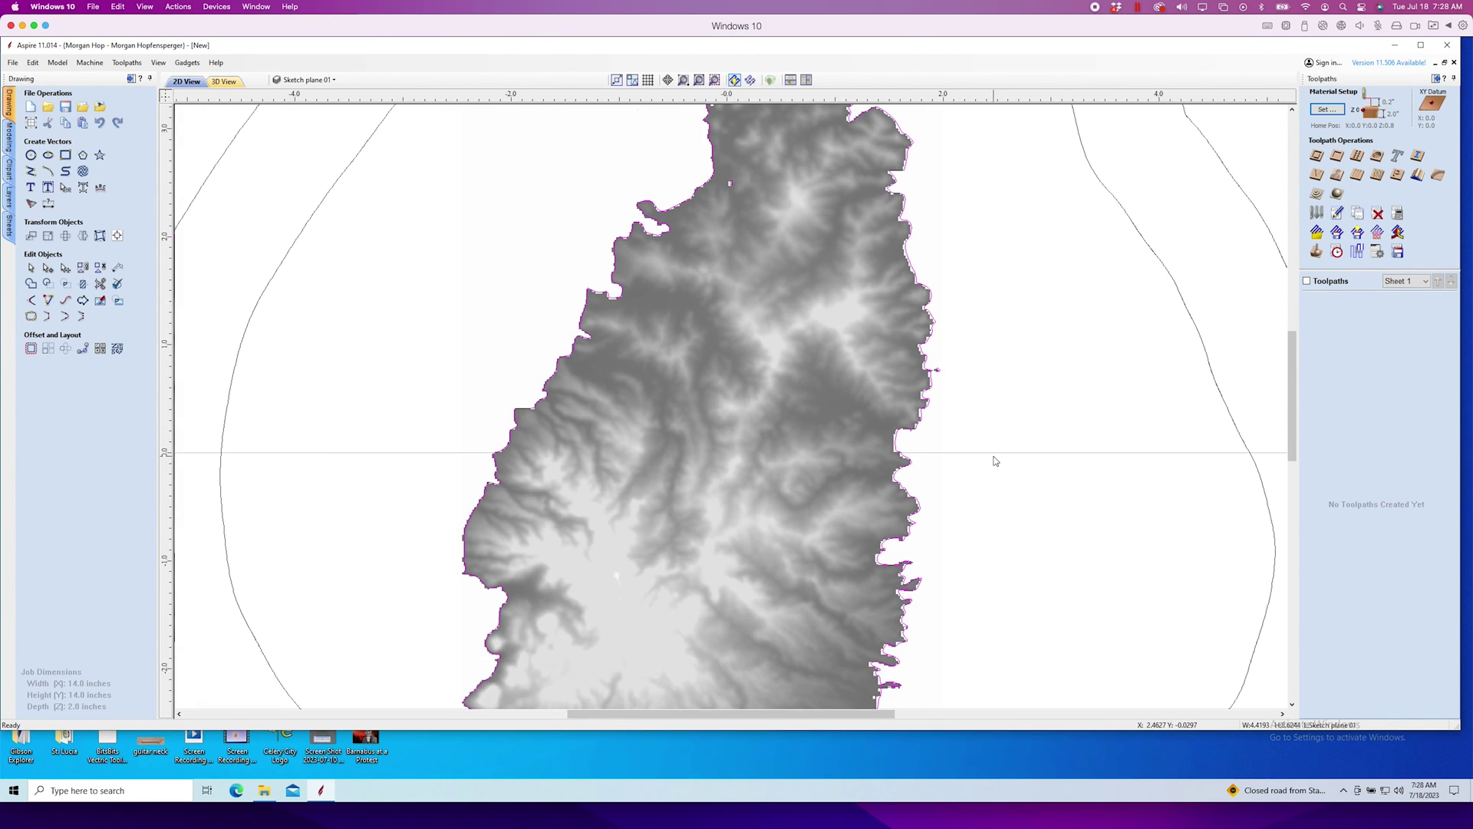
left_click(1214, 380)
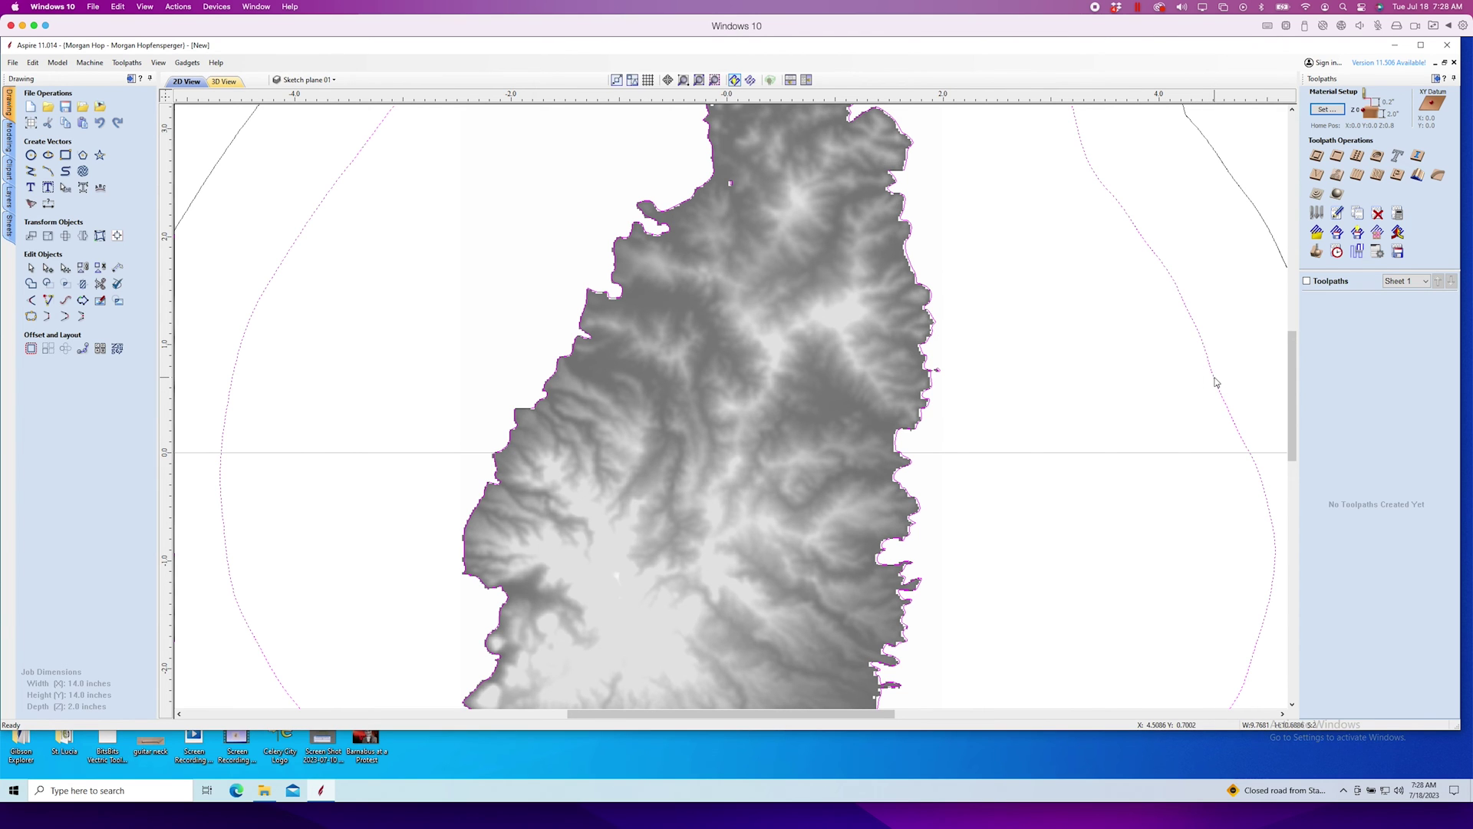
scroll(1151, 405, "down", 5)
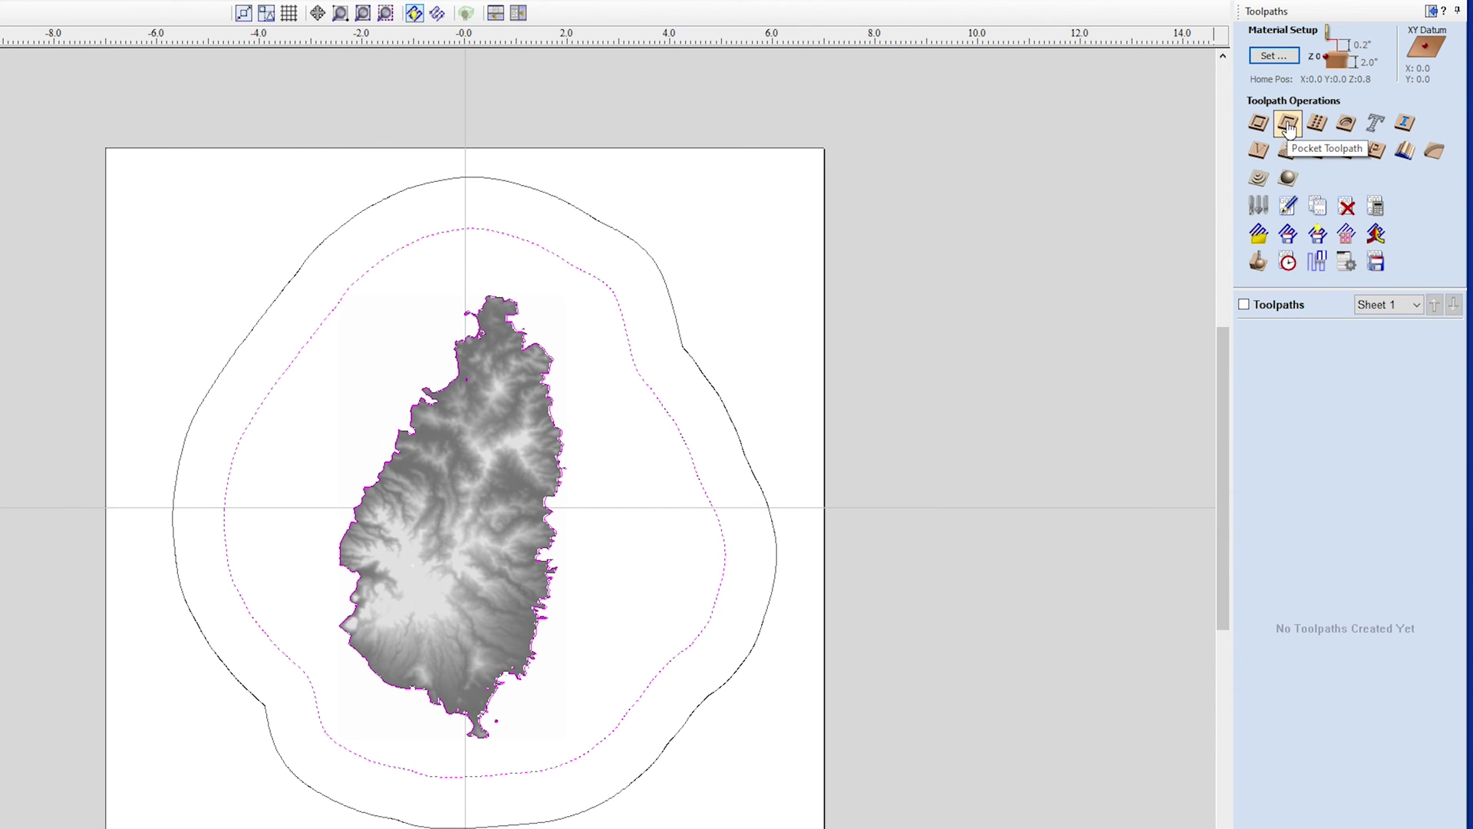
left_click(1289, 126)
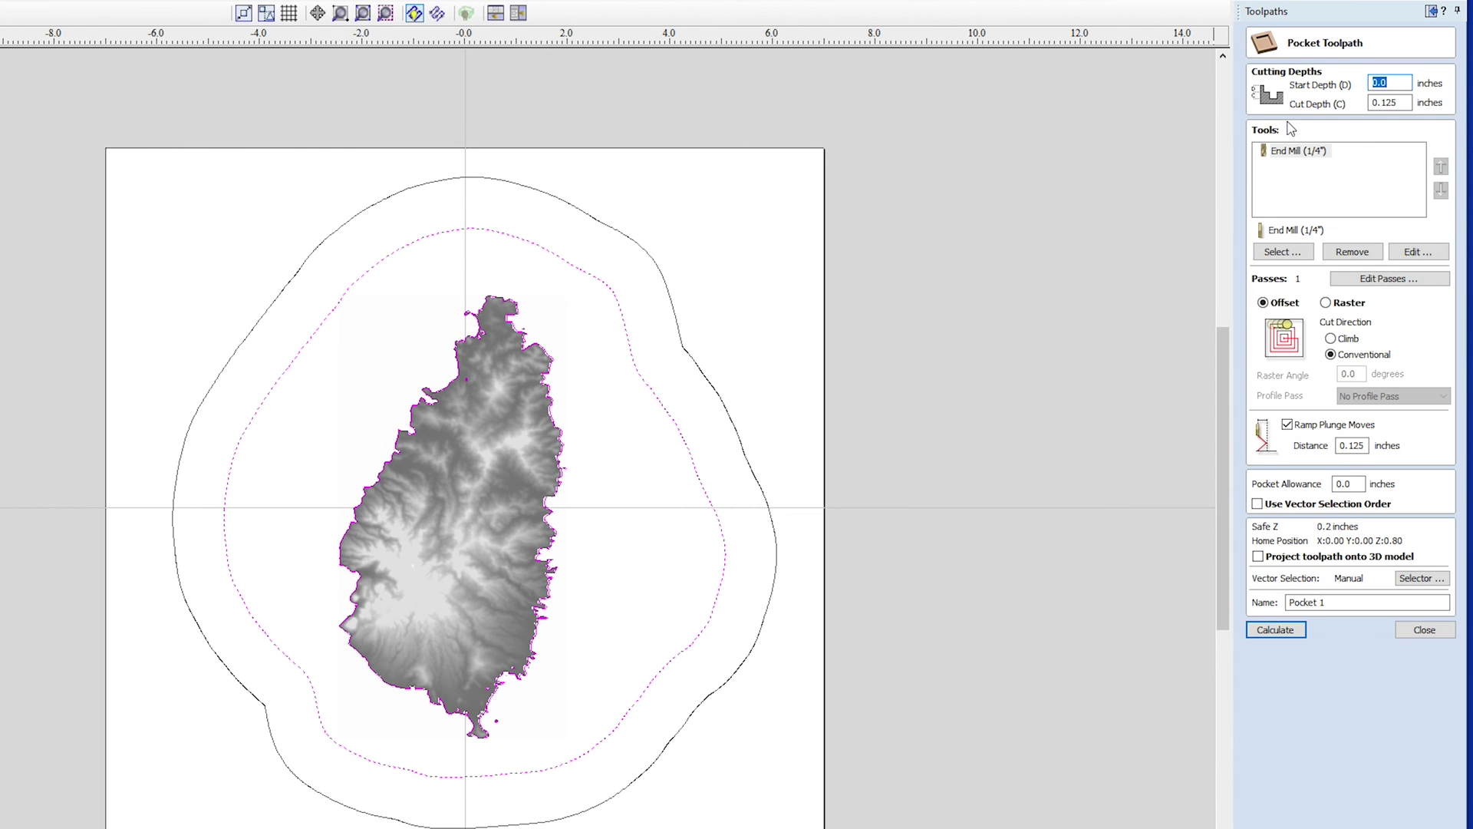
left_click_drag(1399, 102, 1388, 103)
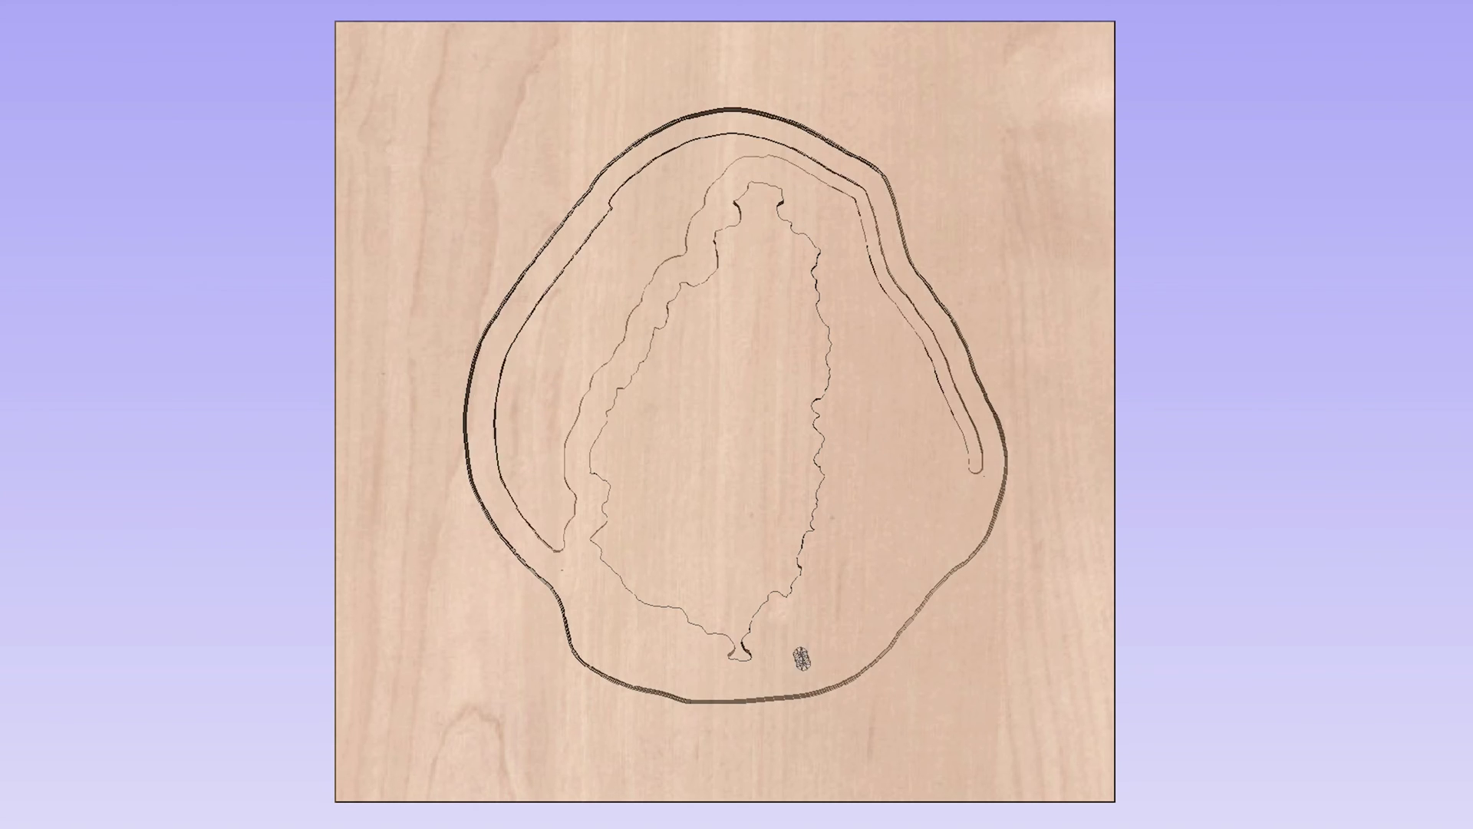
left_click_drag(806, 653, 510, 372)
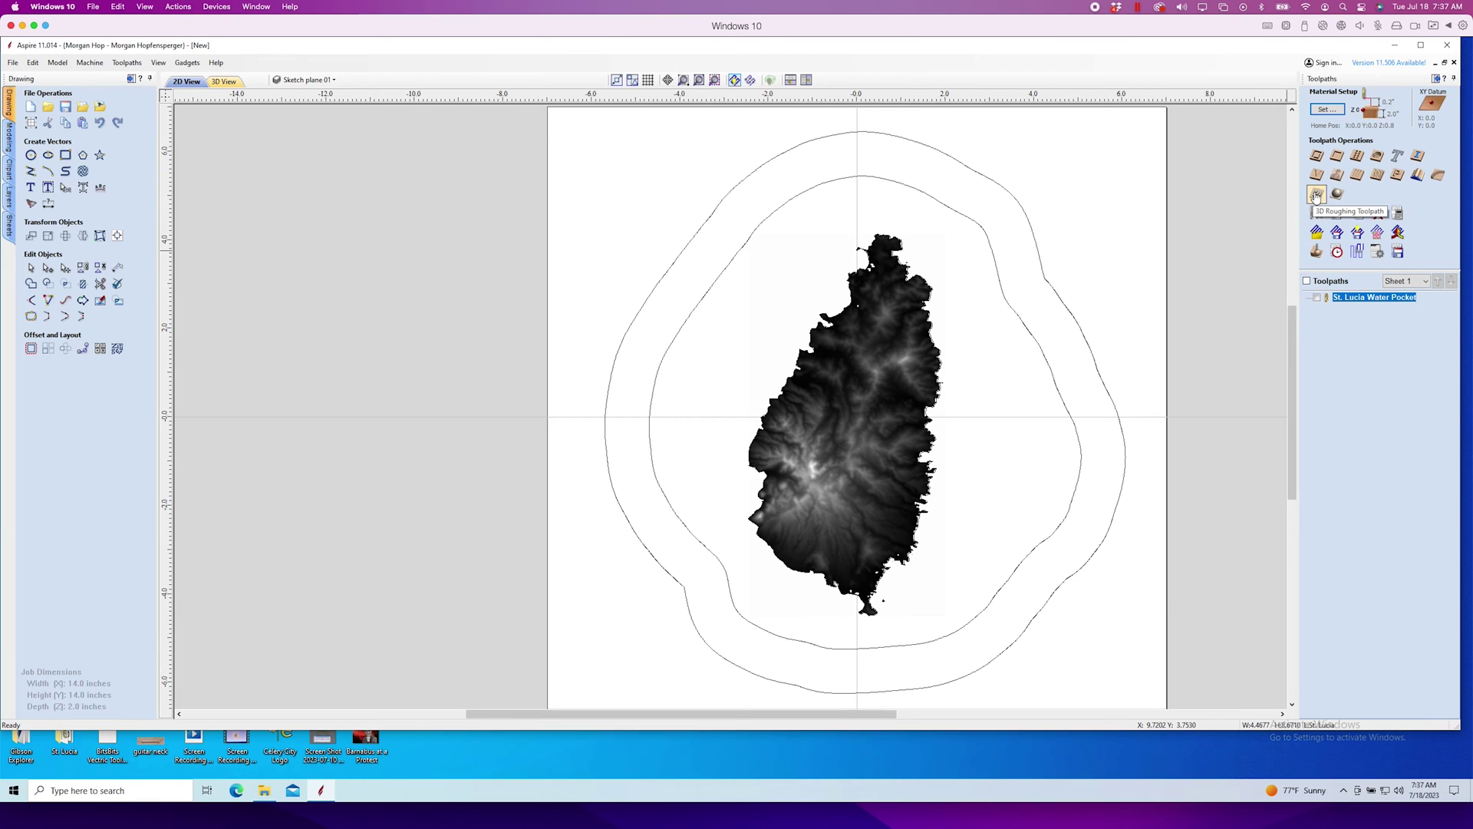
Add the 'St. Lucia ROUGHING' toolpath with a 1/4" ball nose at 100 feed and plunge, then preview it
left_click(1322, 204)
left_click(1429, 136)
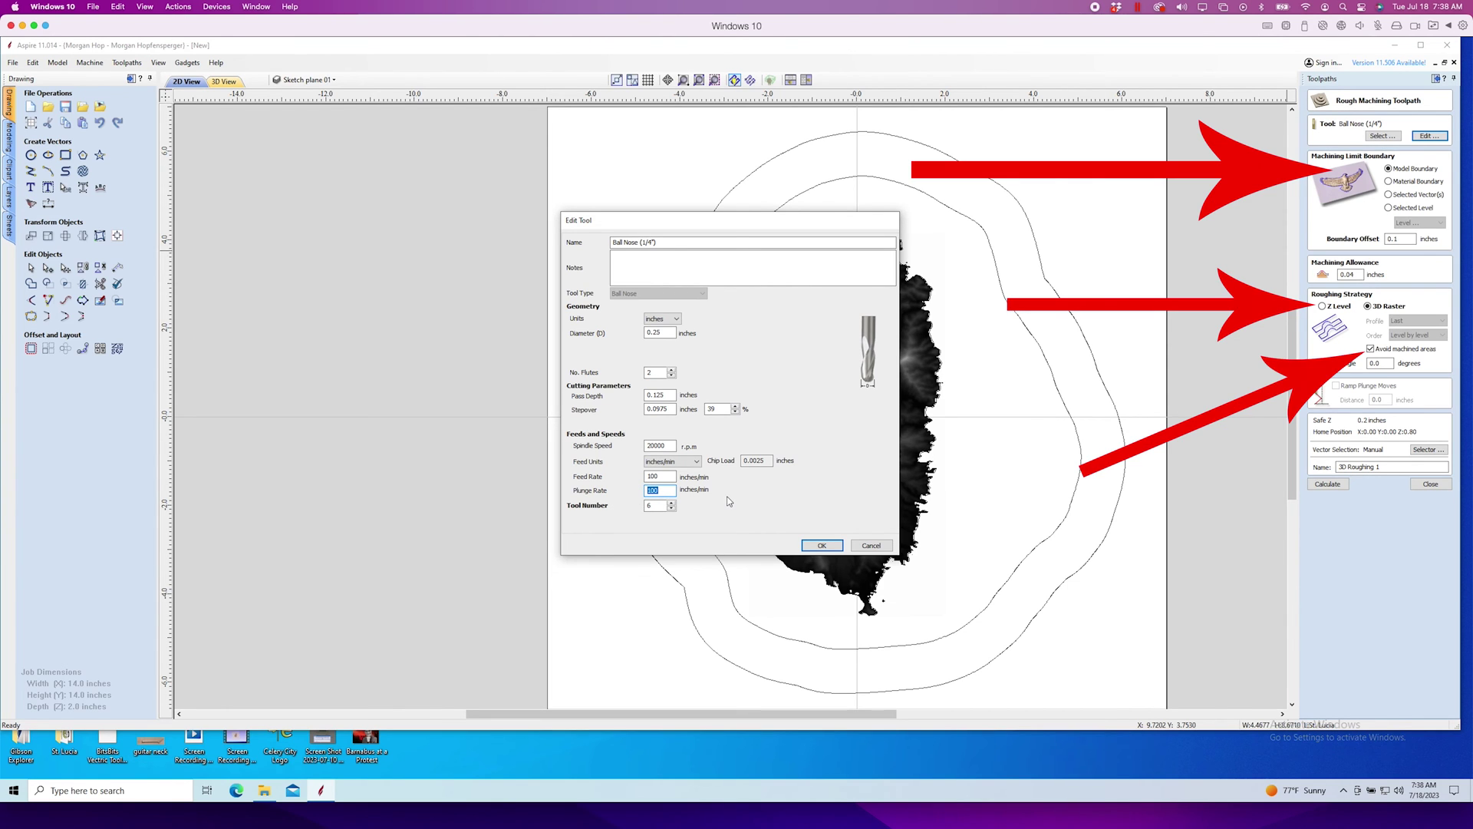
left_click(830, 548)
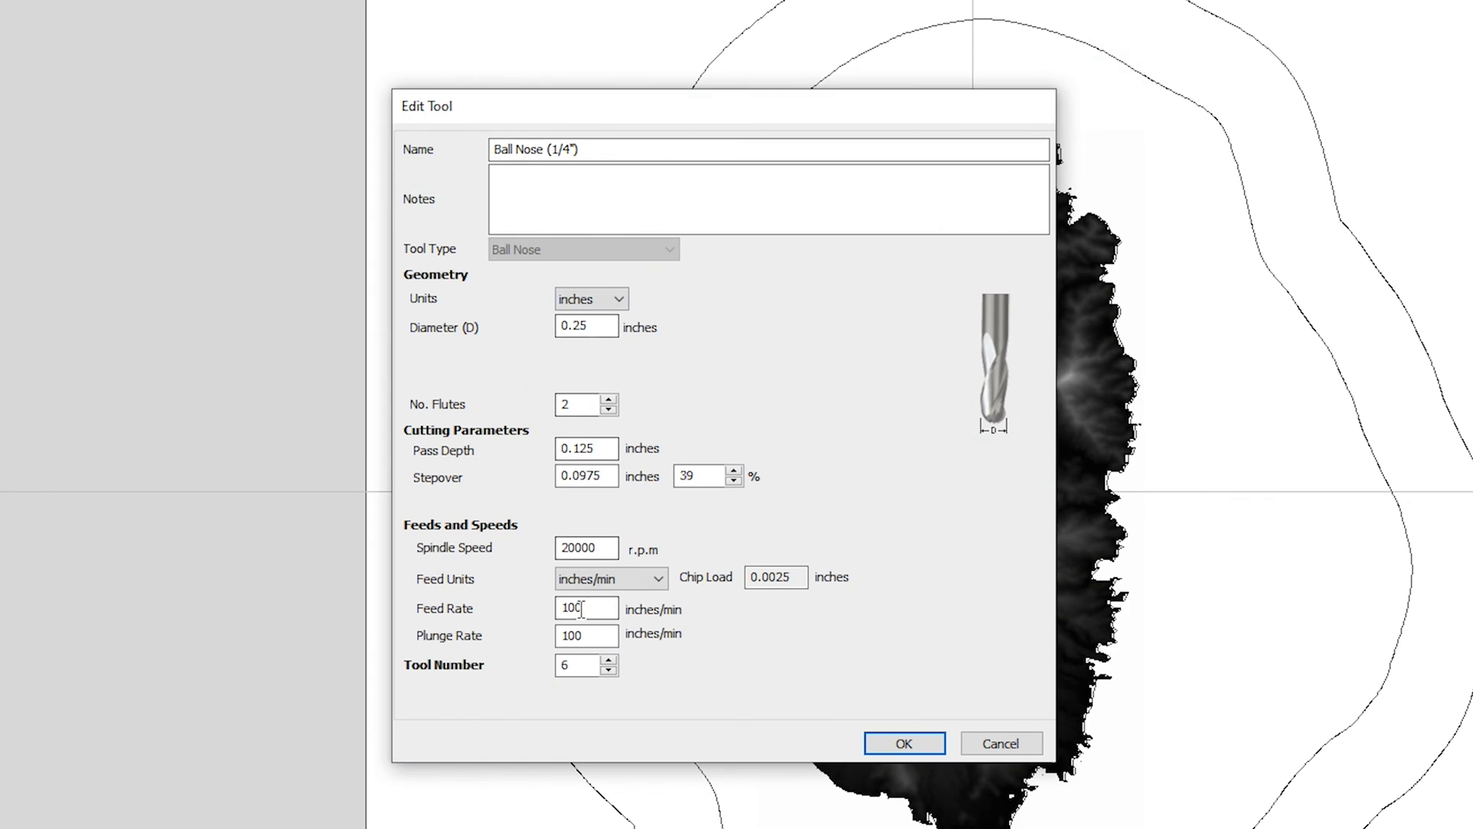
double_click(567, 607)
double_click(572, 635)
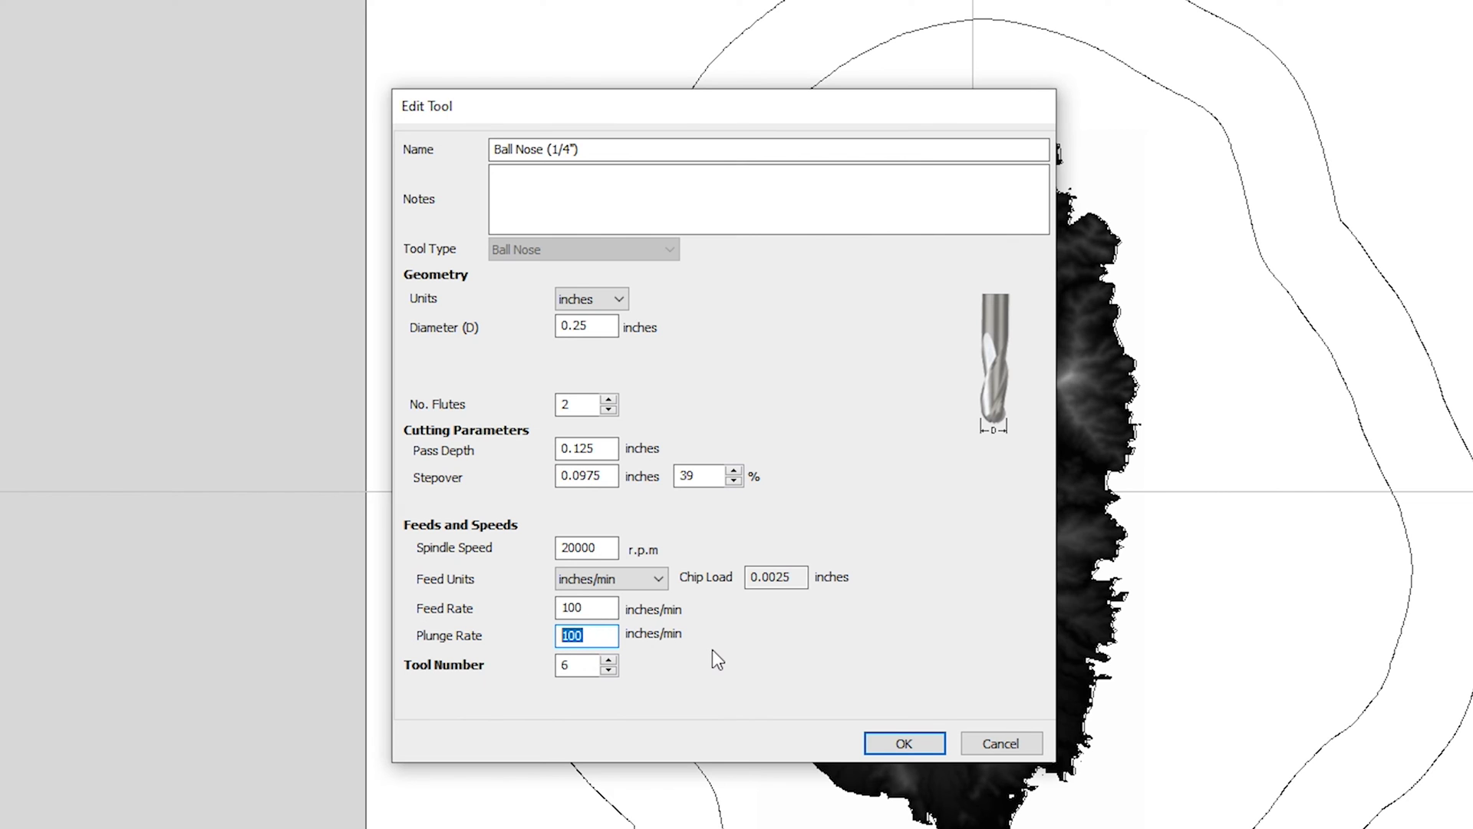
left_click(919, 745)
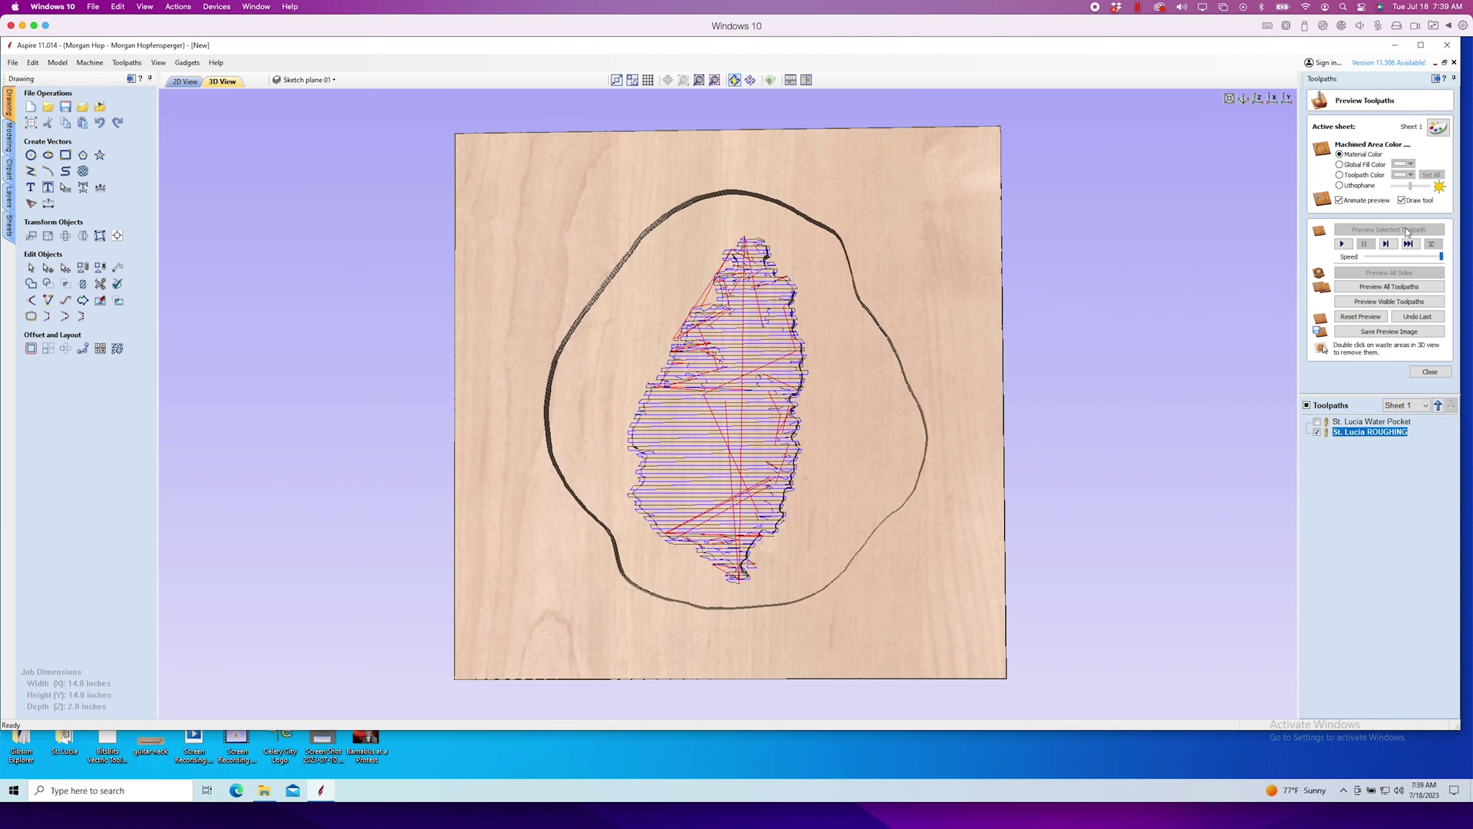
left_click(1405, 230)
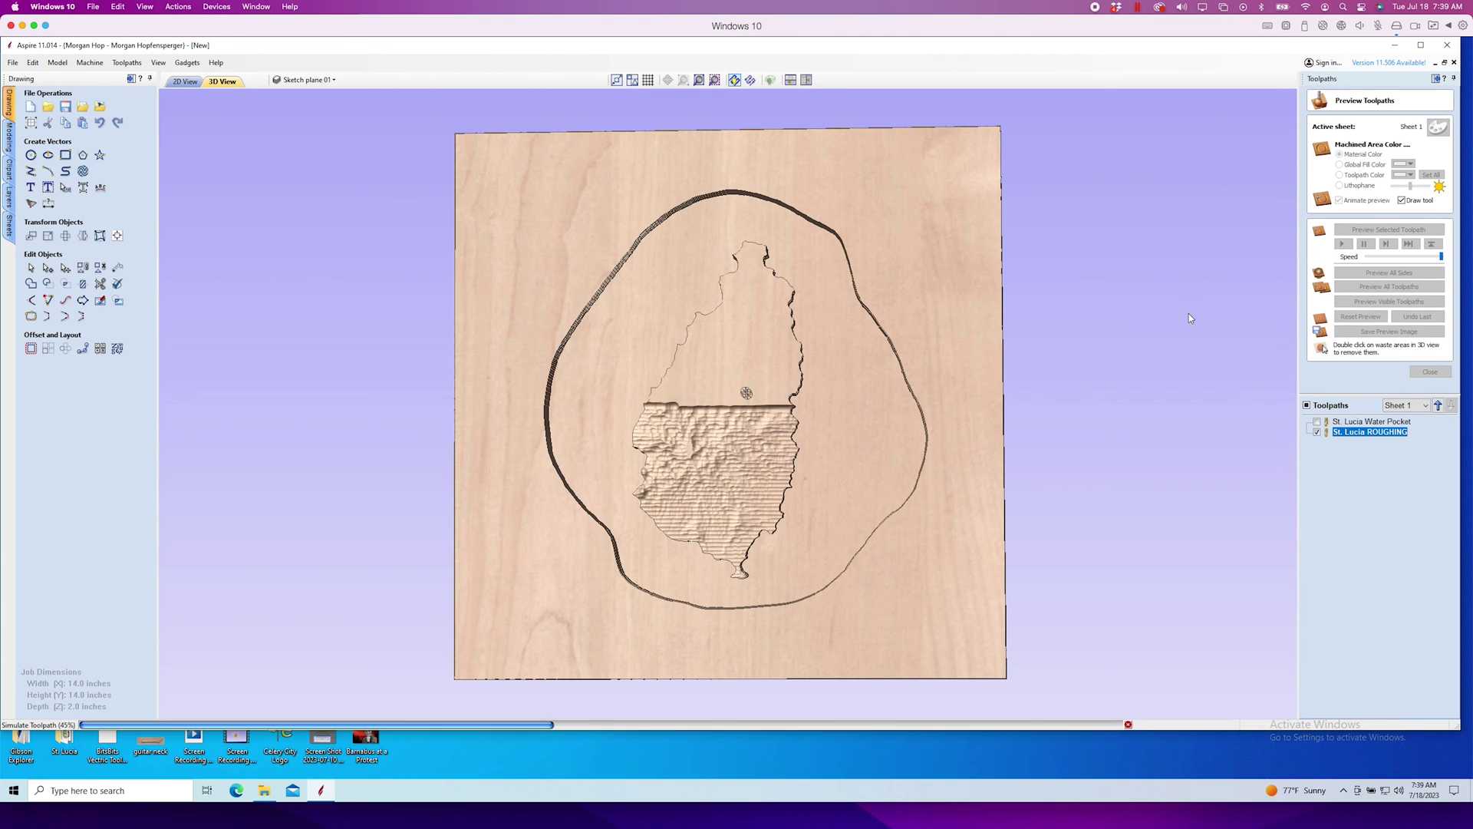